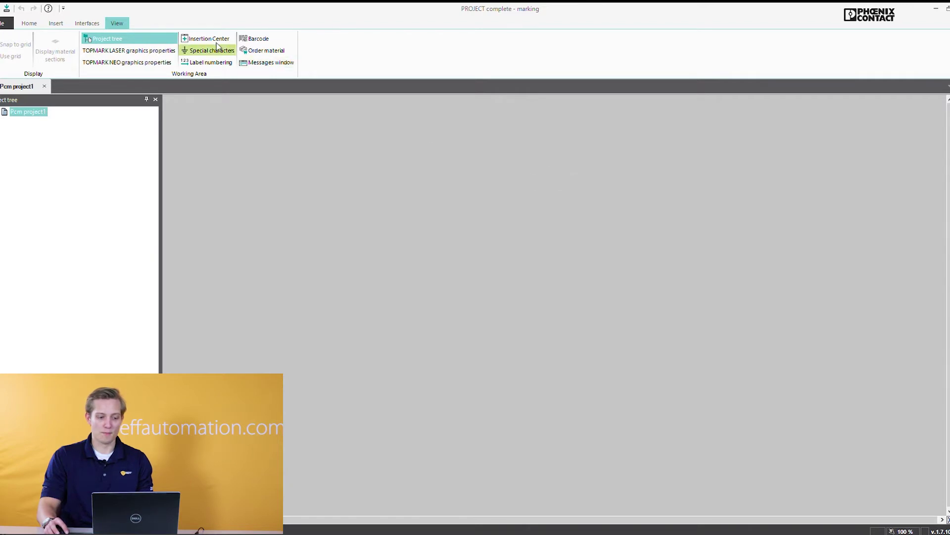
Open the Insertion Center, widen it, and show THERMOMARK CARD materials
click(30, 23)
click(117, 24)
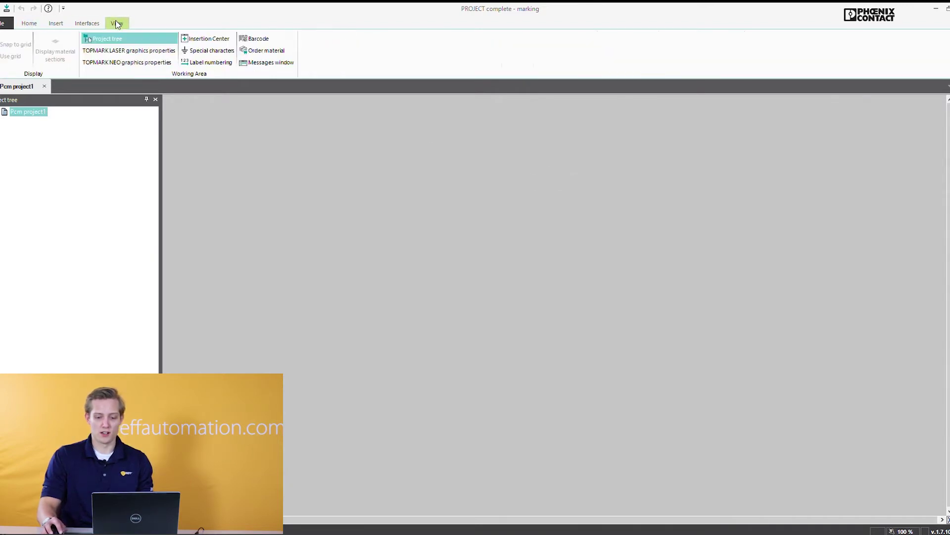
click(200, 39)
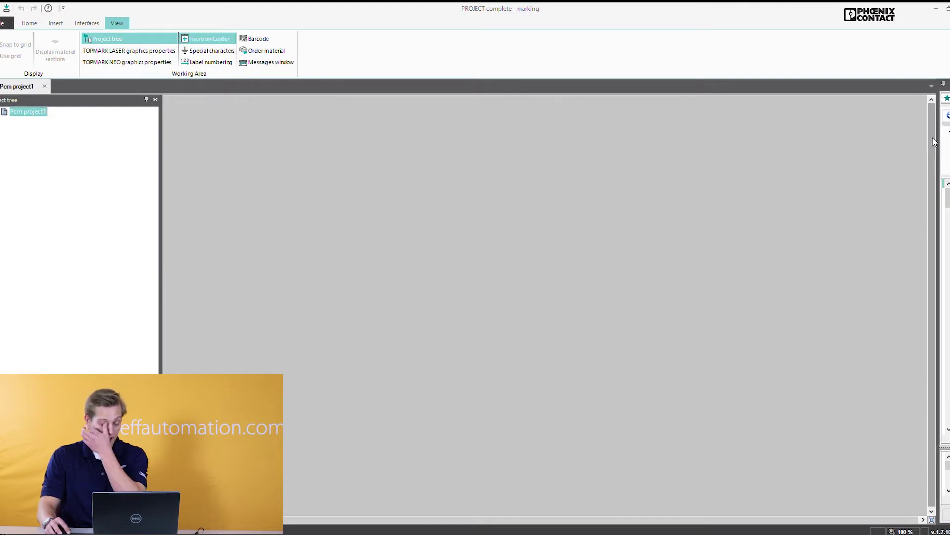
drag(816, 150, 770, 151)
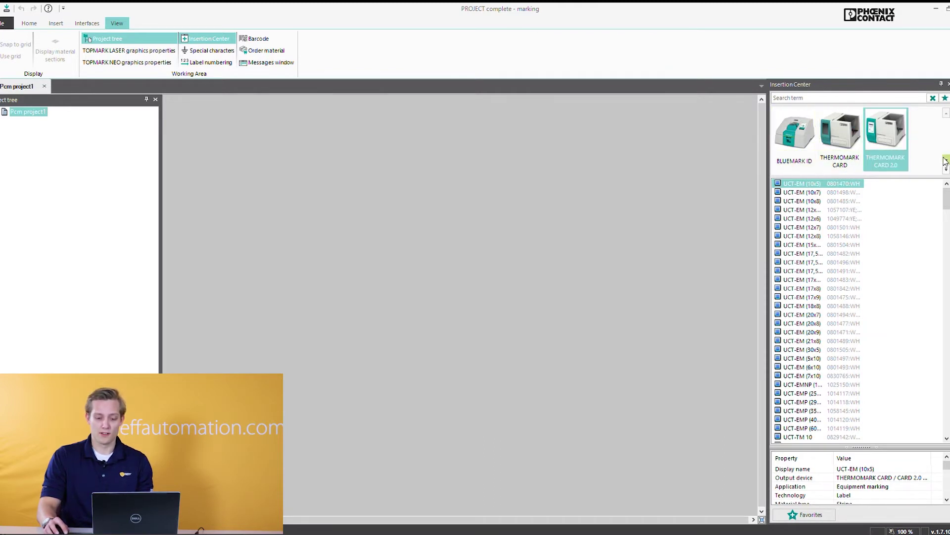
click(853, 148)
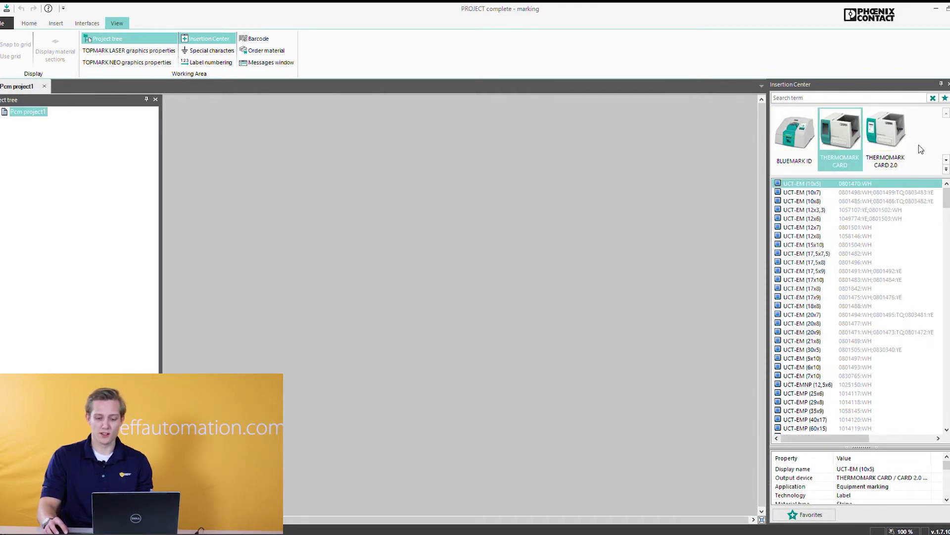
click(946, 159)
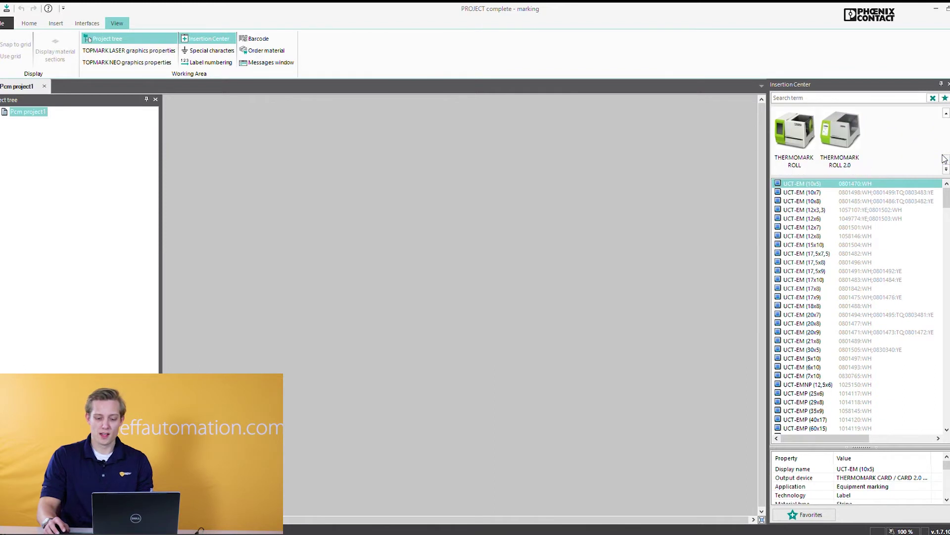
Select UCT-TM 5 in the material list and mark it as a favourite
click(946, 113)
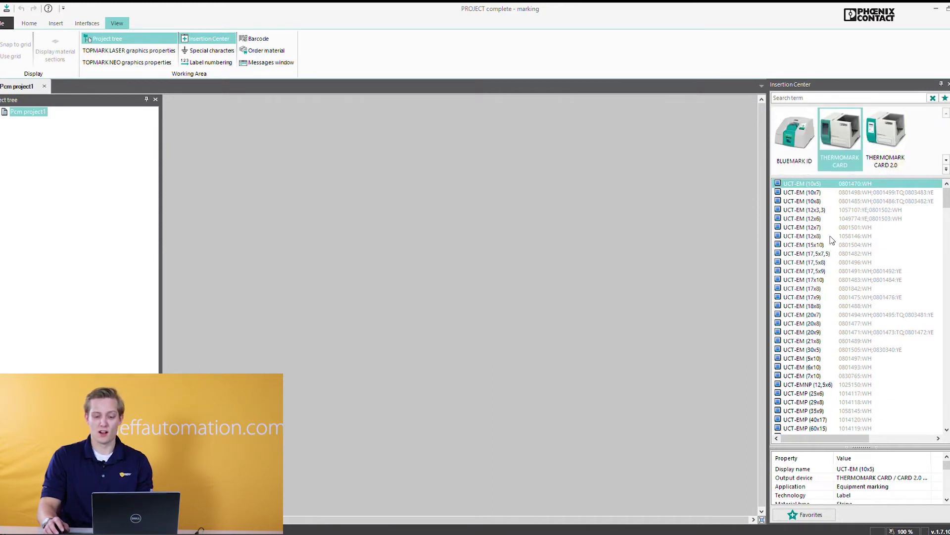
scroll(835, 233, down, 9)
scroll(831, 239, down, 20)
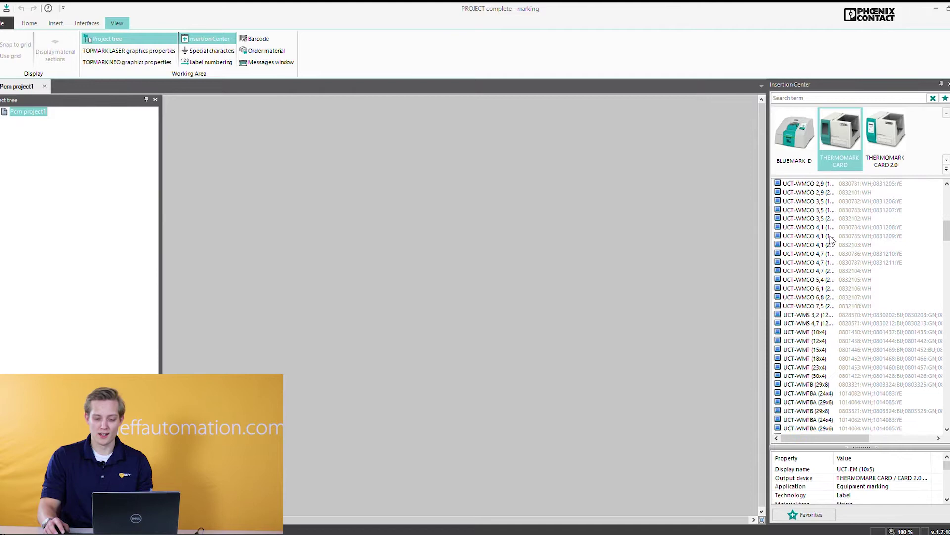
scroll(832, 240, down, 20)
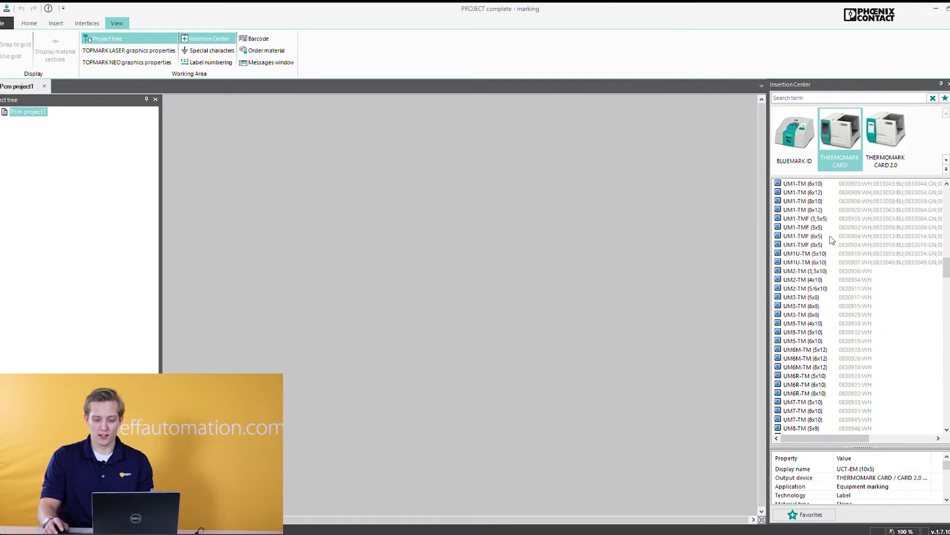
scroll(831, 249, up, 15)
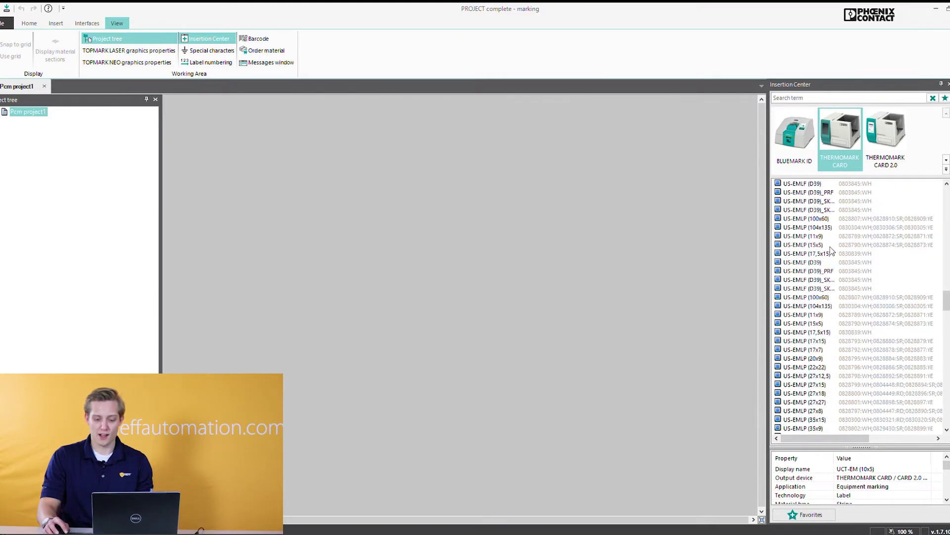
scroll(832, 250, up, 10)
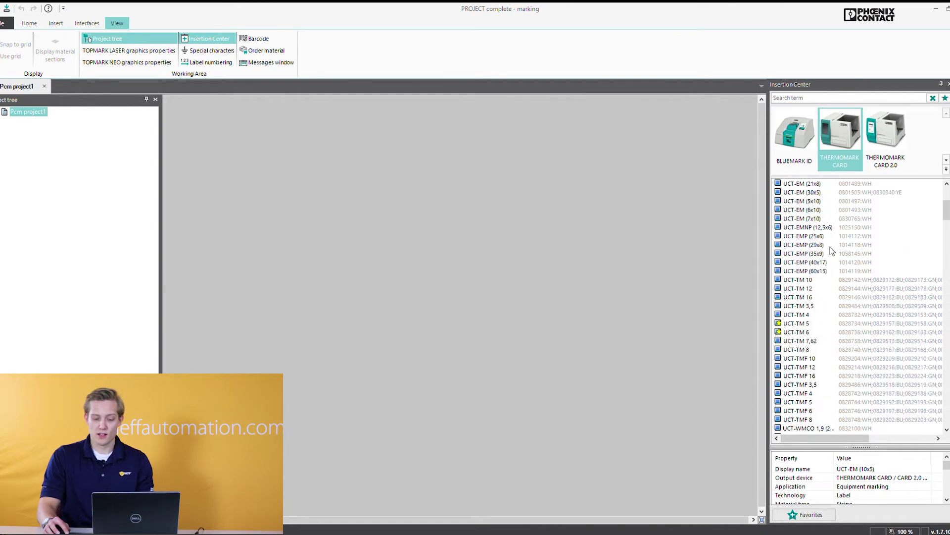
click(807, 332)
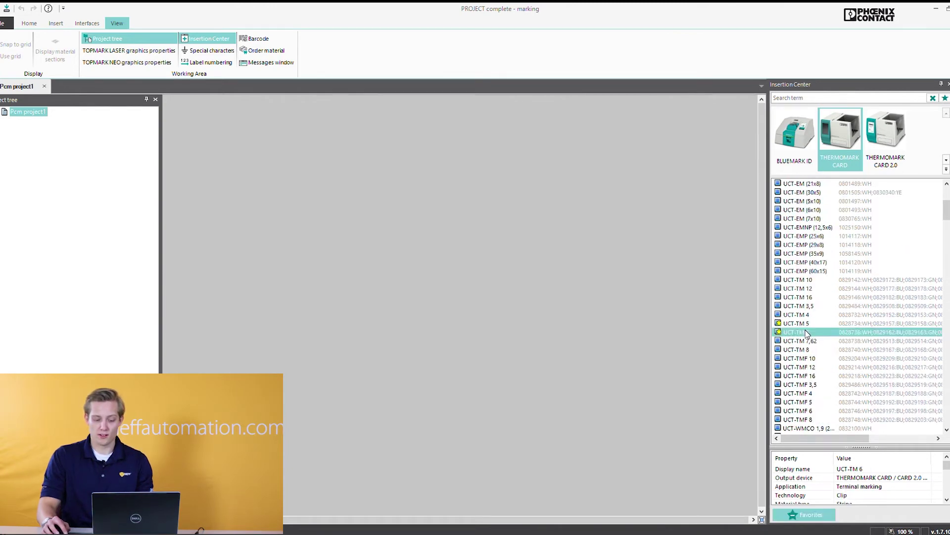
click(807, 324)
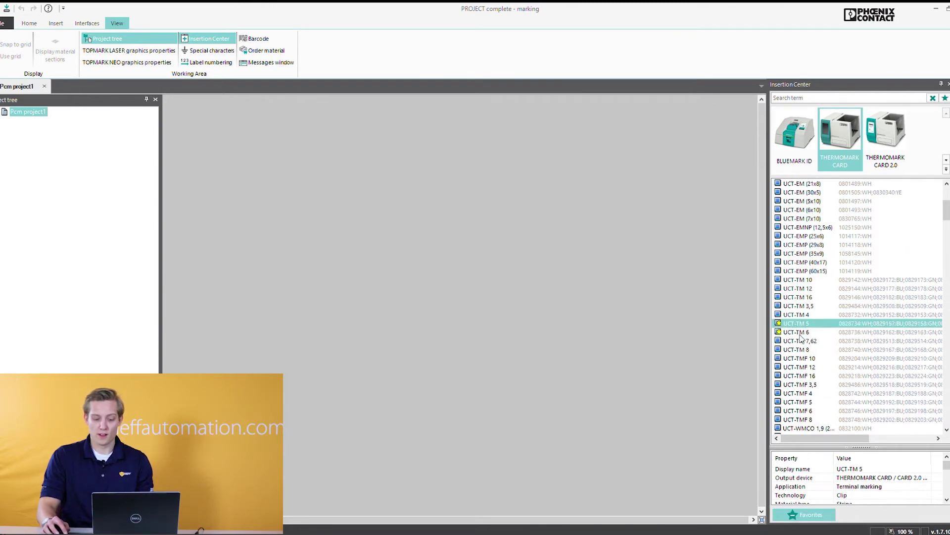
click(794, 515)
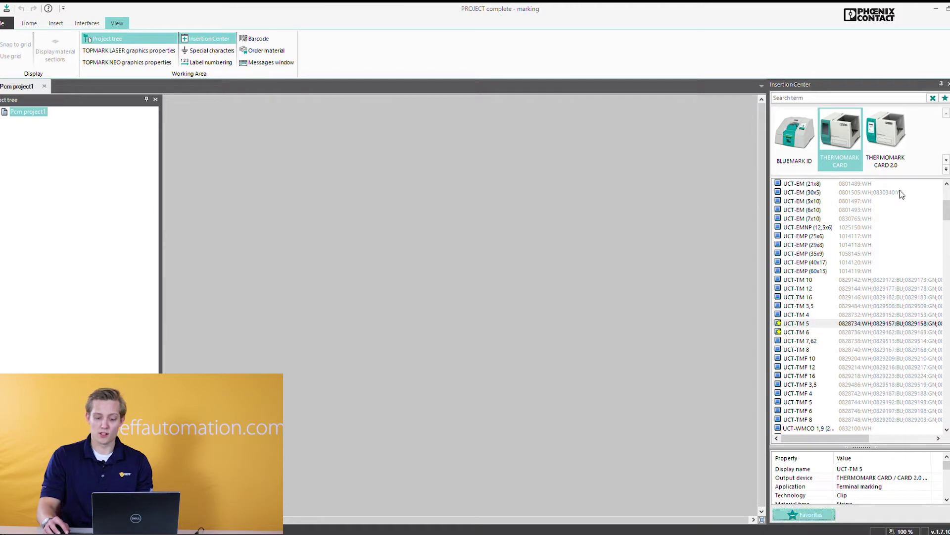
Filter to favourite materials and insert a UCT-TM 5 card as page 1
click(945, 98)
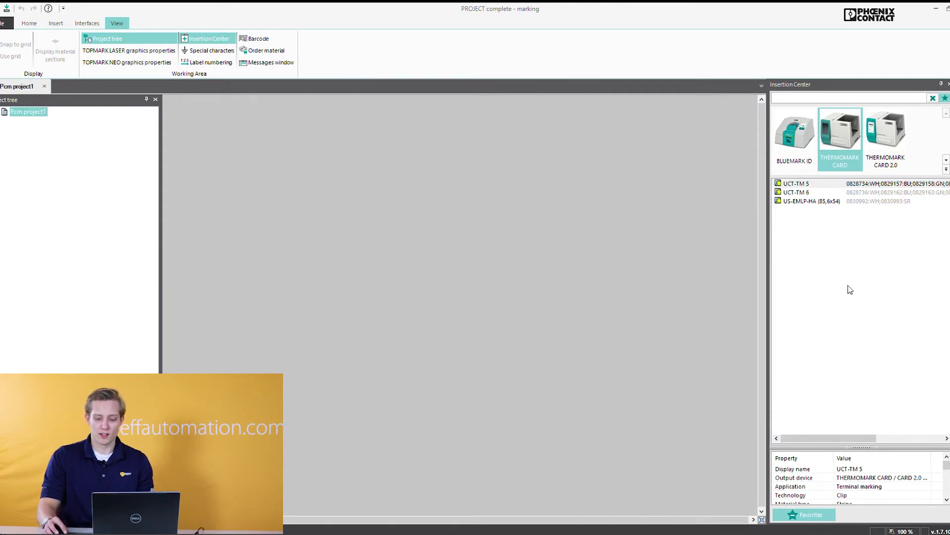
double_click(810, 185)
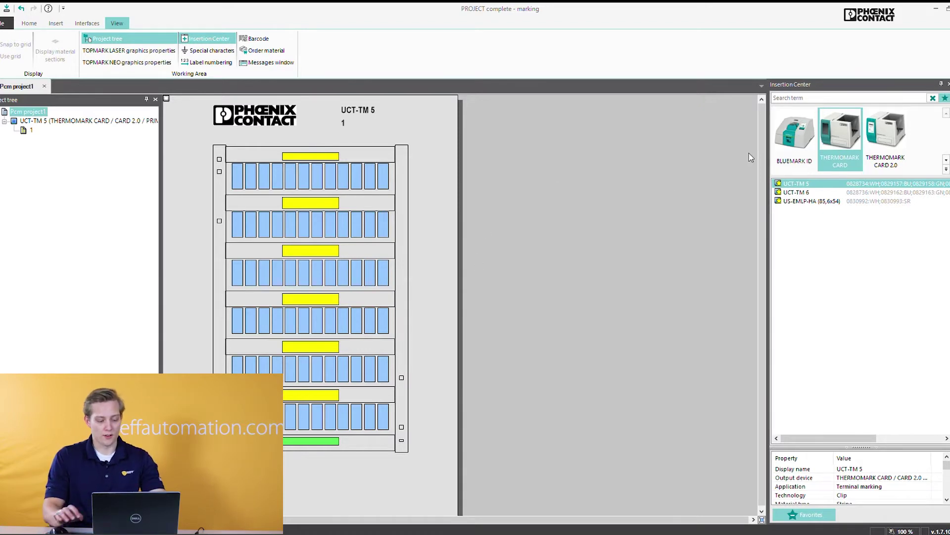
click(238, 178)
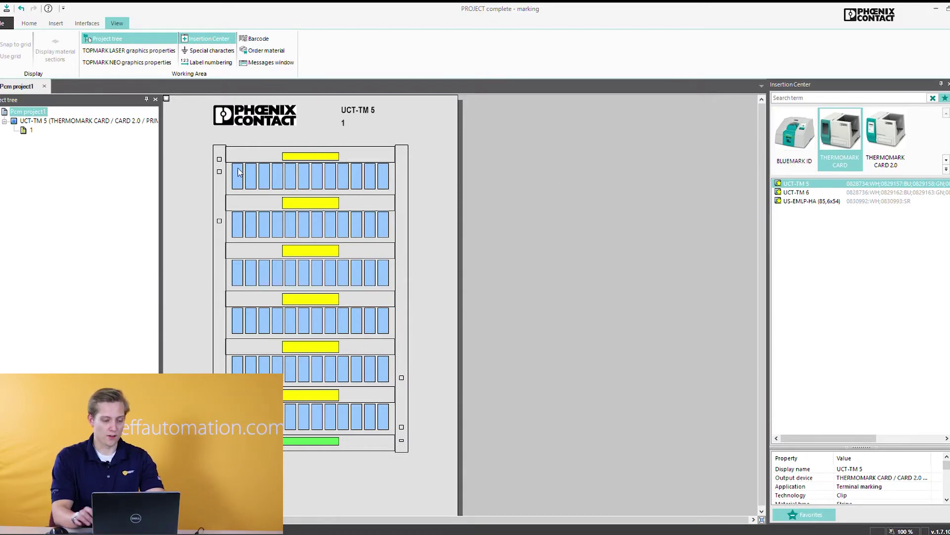
double_click(244, 187)
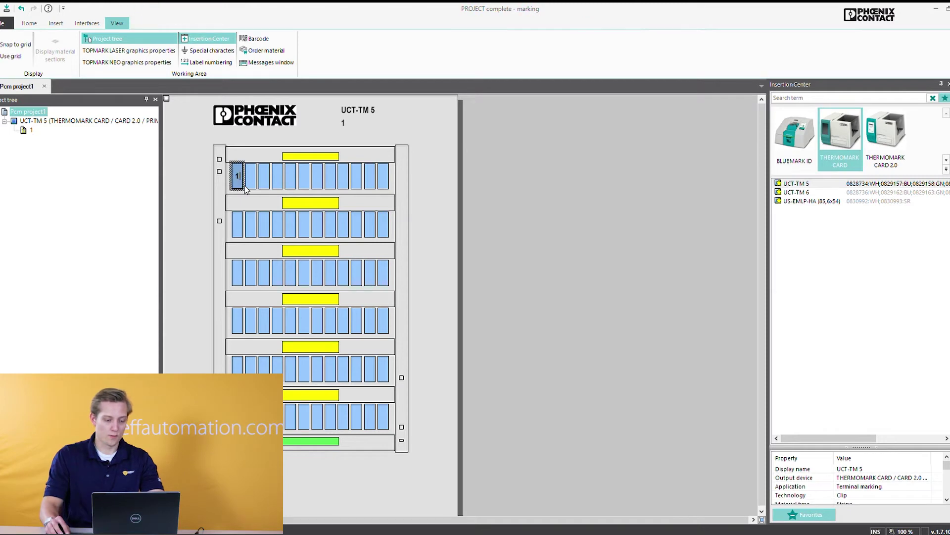
text(12)
key(Return)
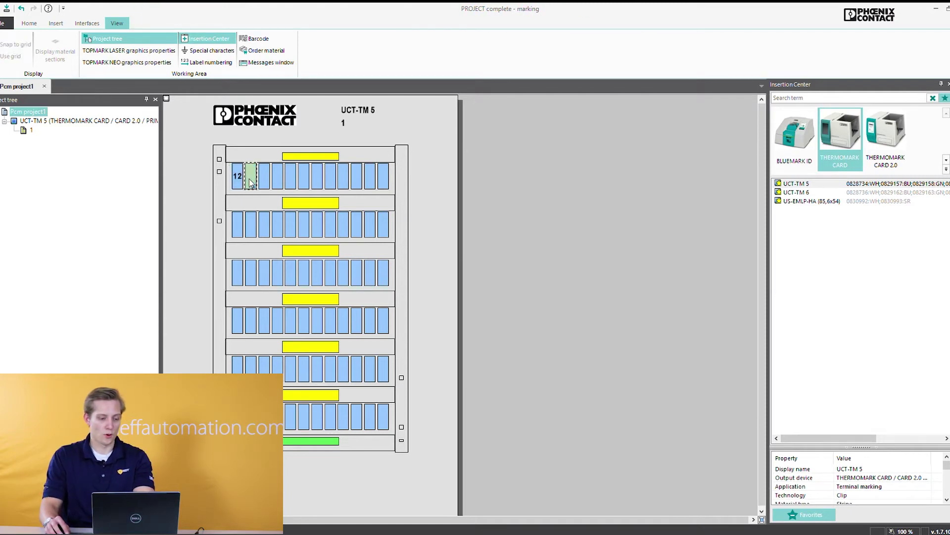
click(236, 183)
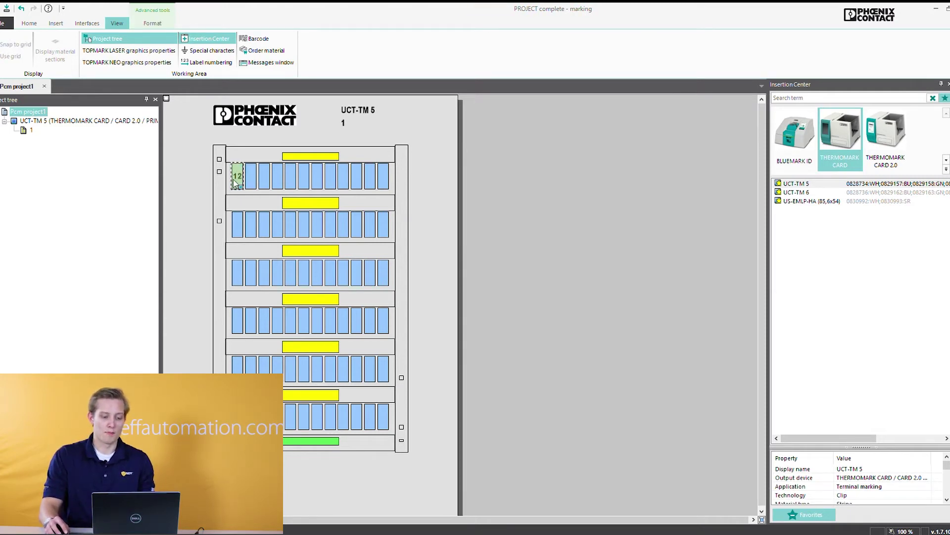
key(Delete)
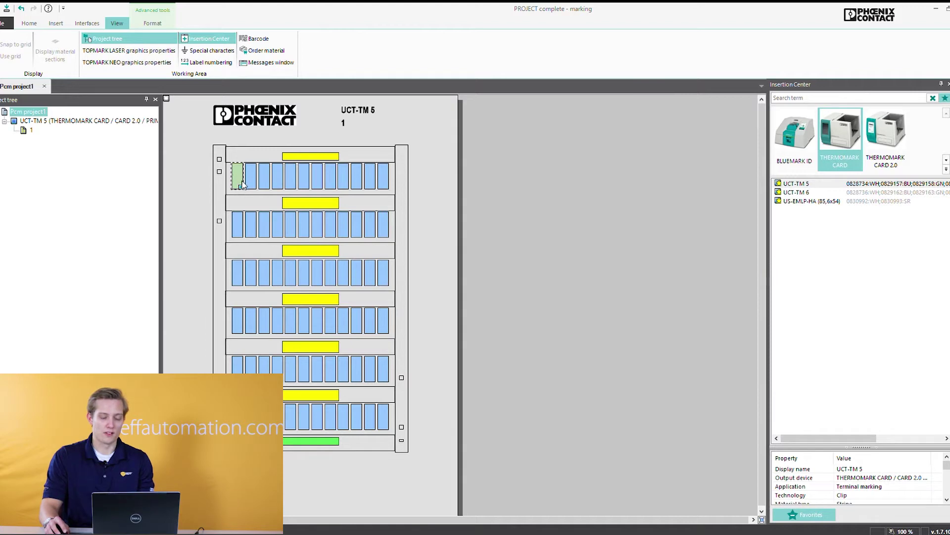
In Label numbering, set start 001, end value 072 and increment 001
click(209, 61)
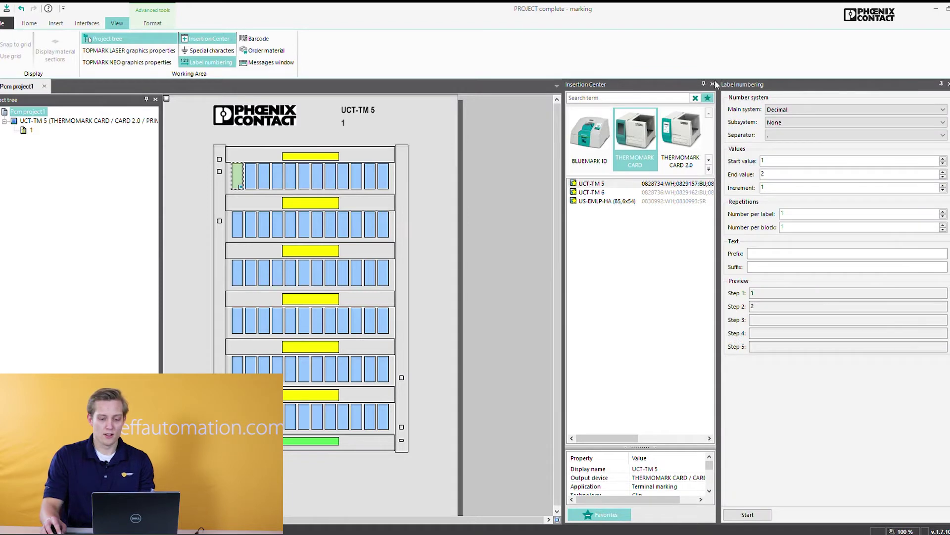
click(713, 87)
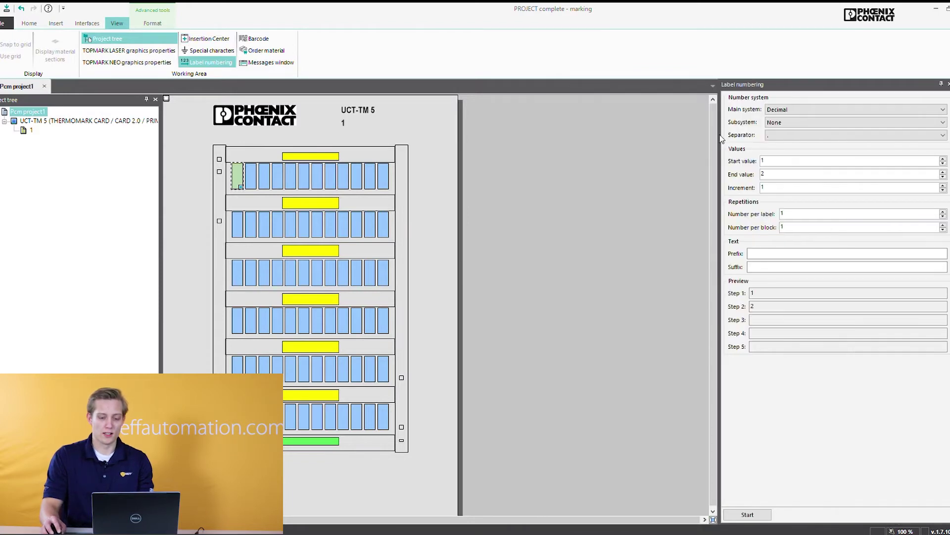
drag(724, 146, 682, 152)
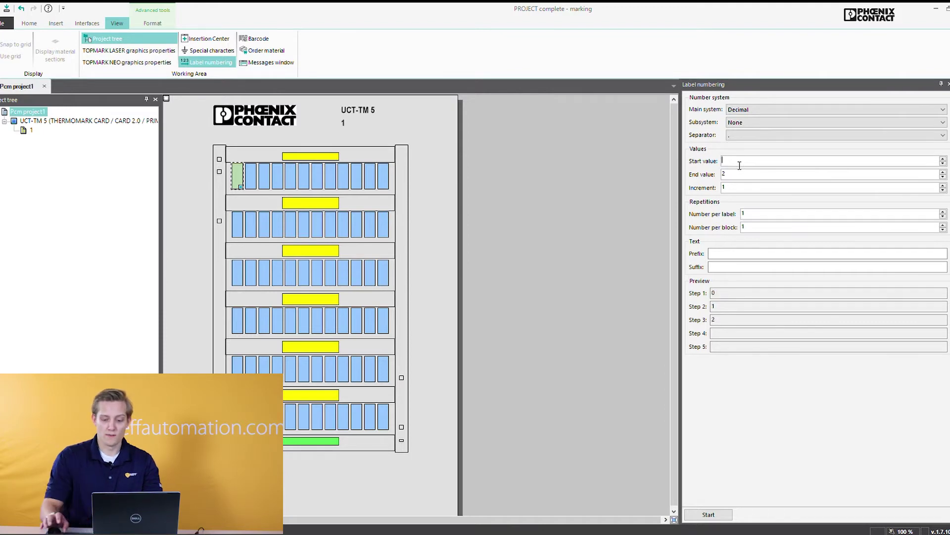
text(001)
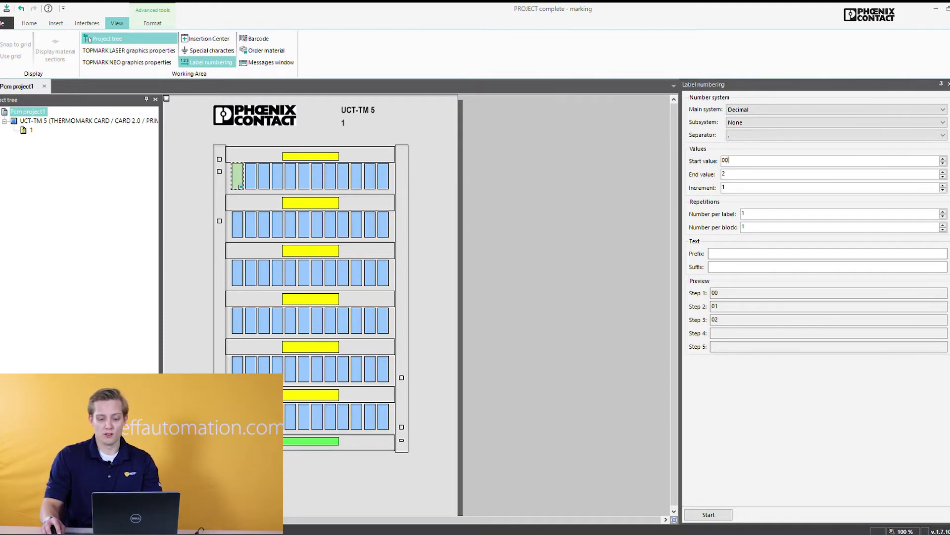
click(737, 173)
text(0)
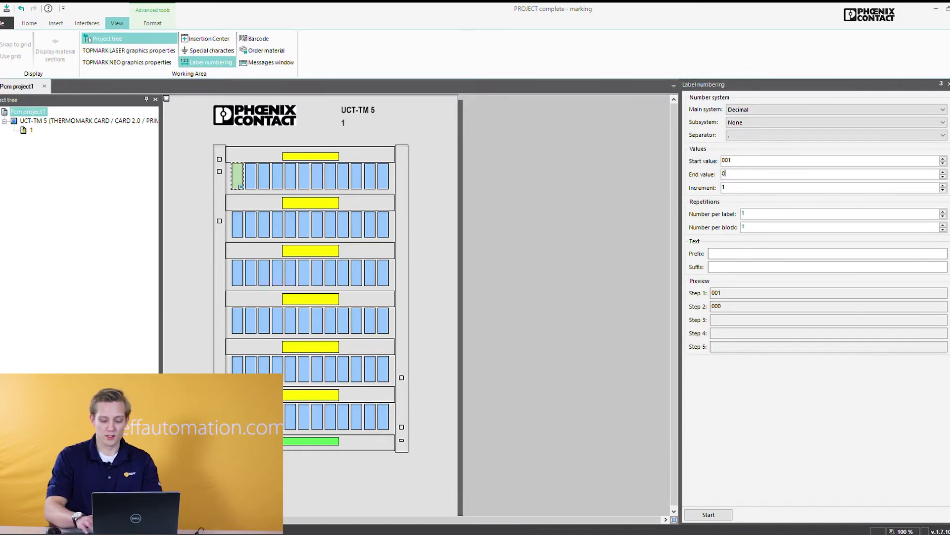
text(72)
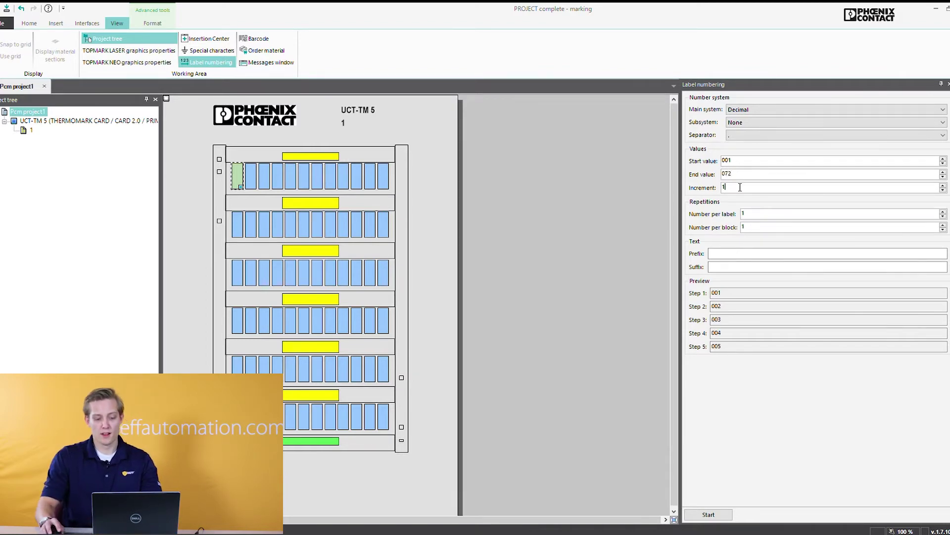
double_click(740, 187)
text(001)
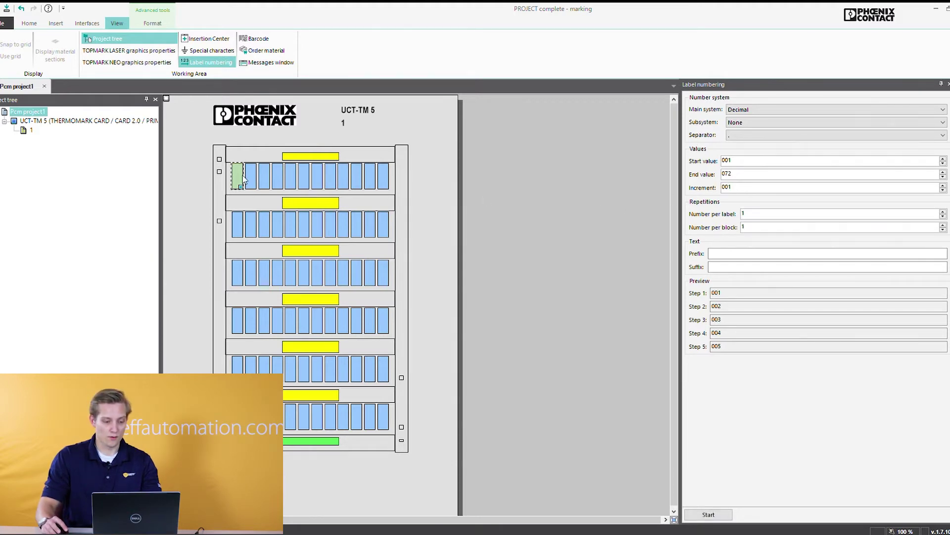
Apply the numbering so the 72 labels read 001 through 072
click(713, 514)
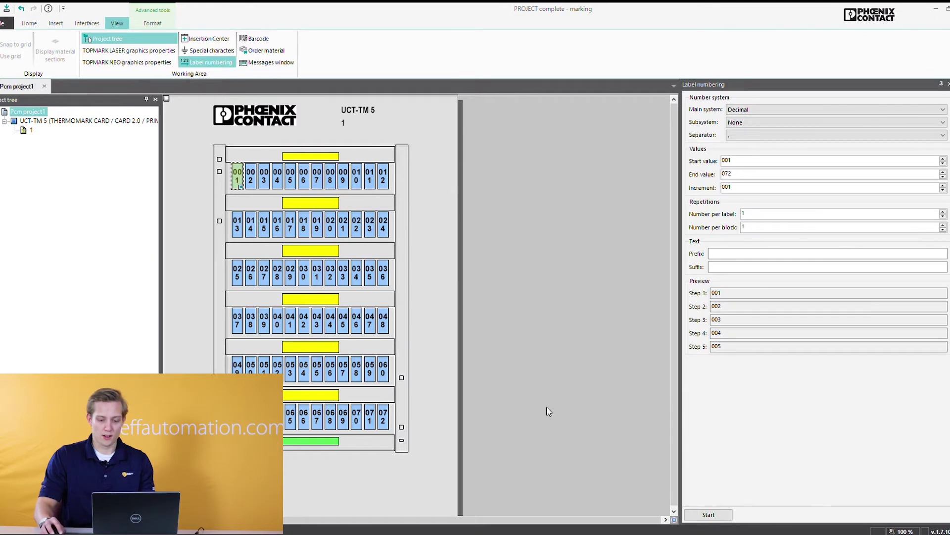
Undo the 001–072 numbering, change end value to 036, and apply it two per label
click(21, 8)
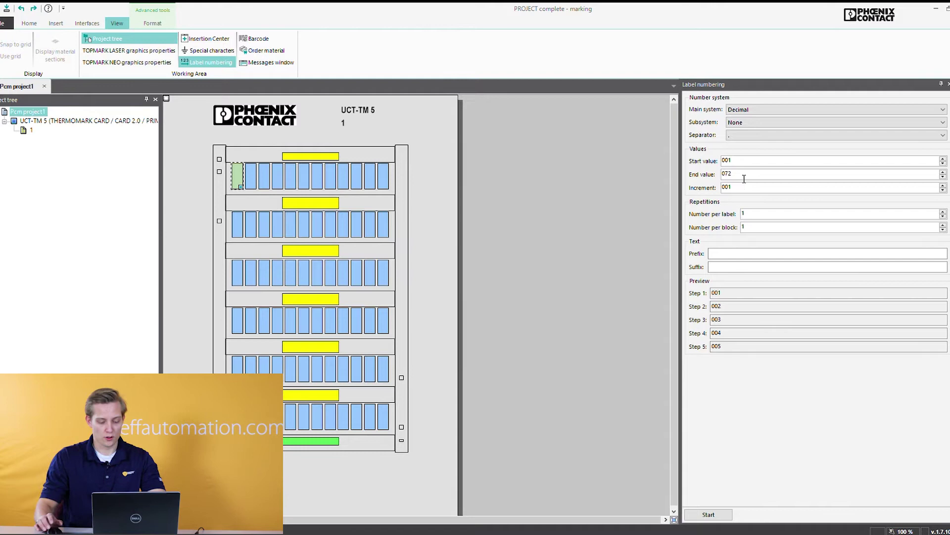
key(BackSpace)
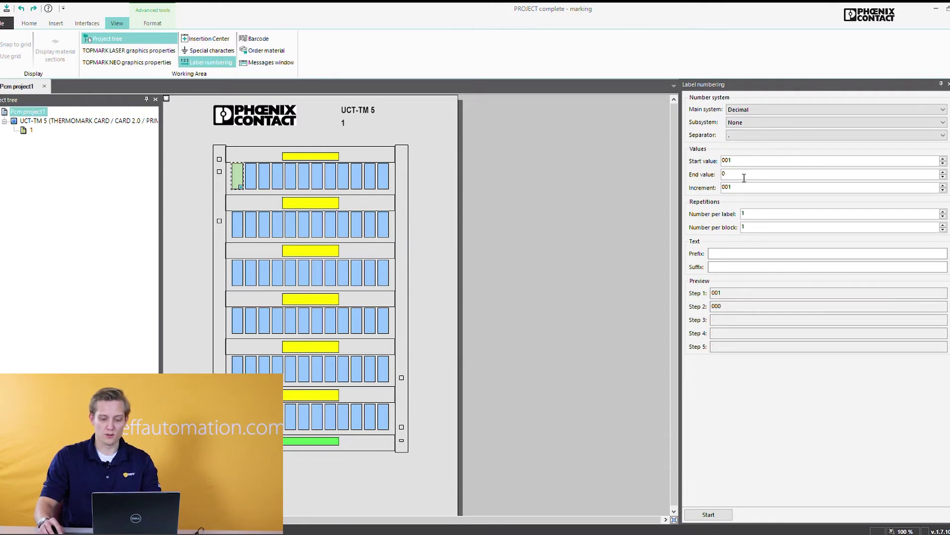
text(36)
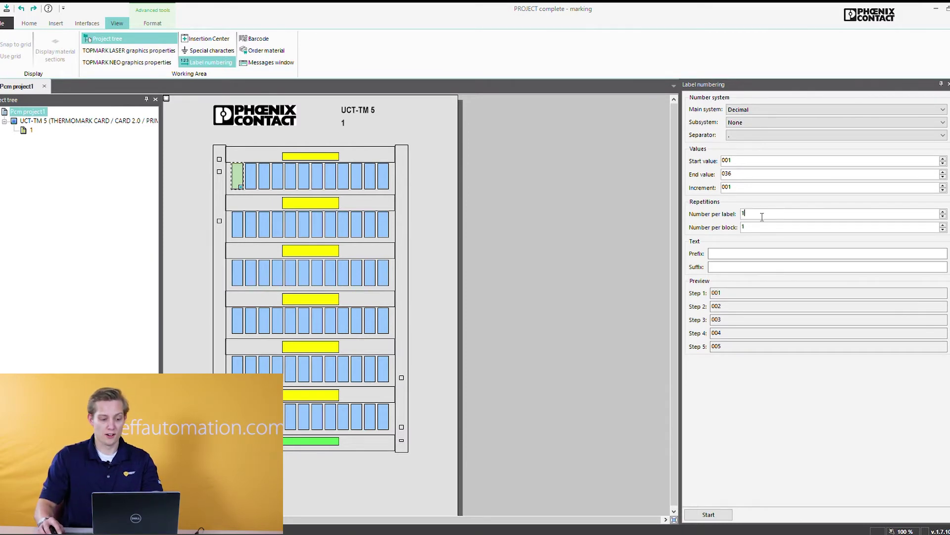
click(720, 514)
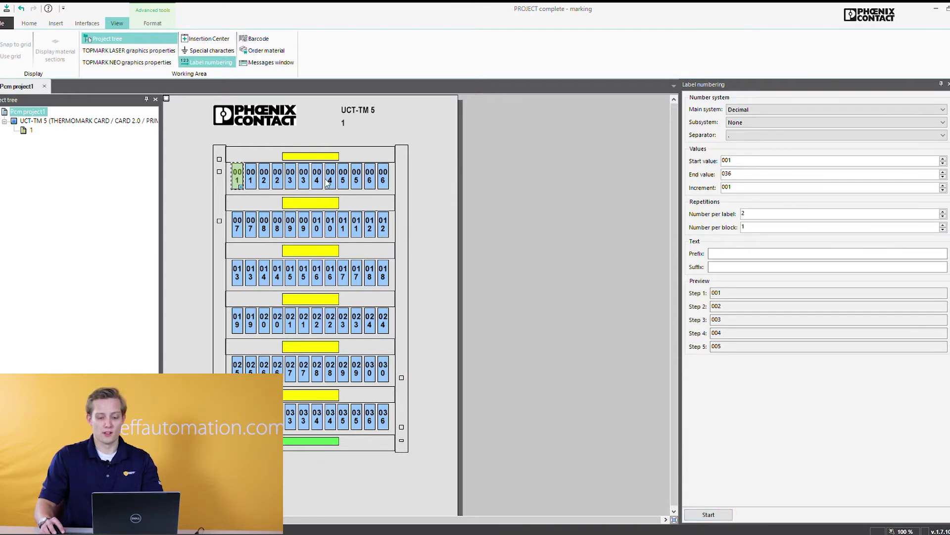
Undo, apply the numbering with 2 per block, then undo it again
click(21, 10)
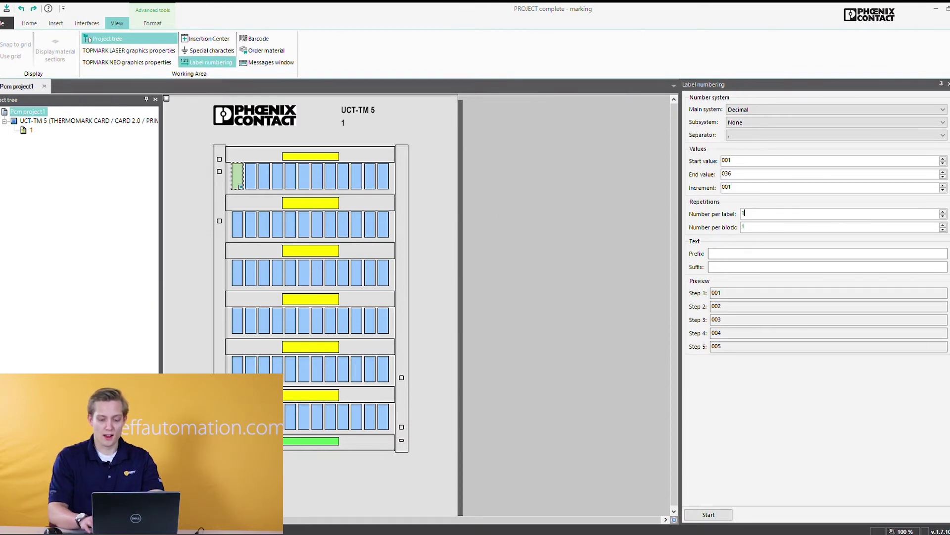
click(758, 229)
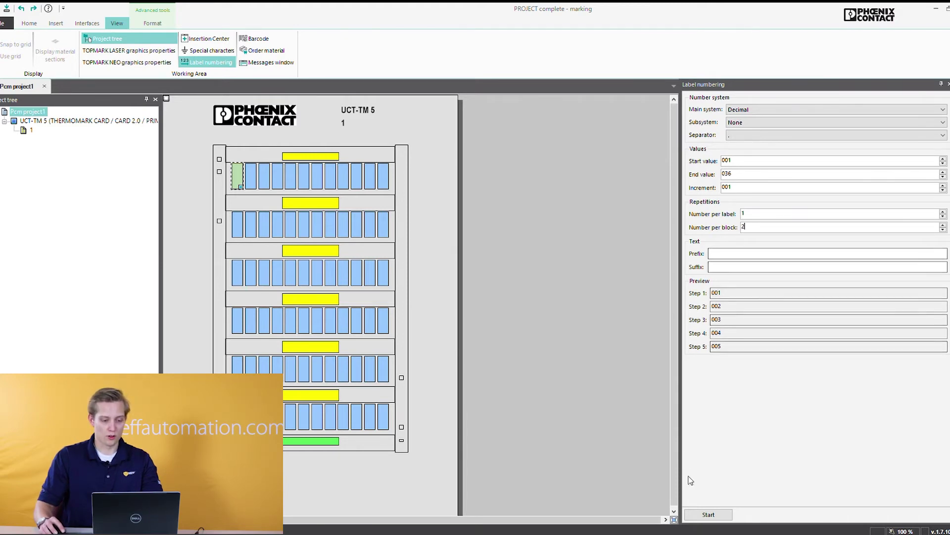
click(708, 515)
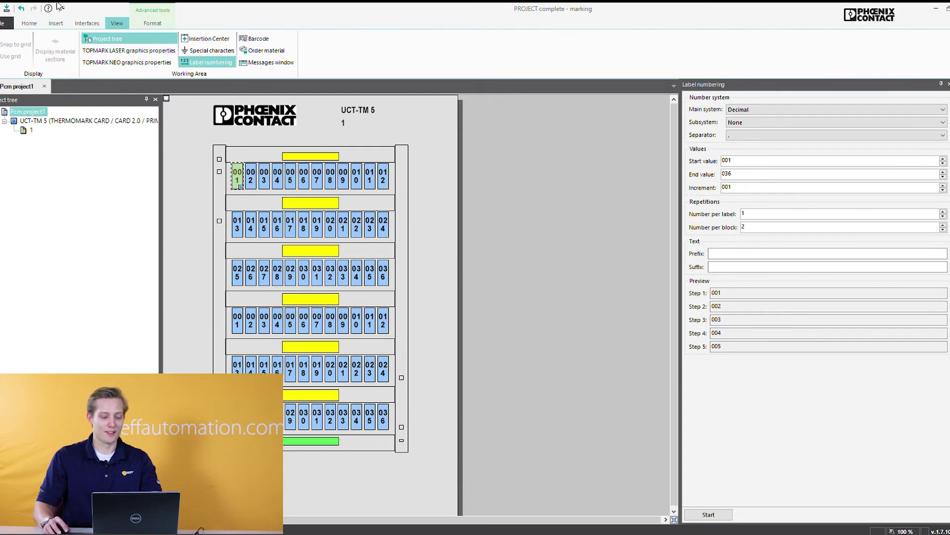
click(20, 9)
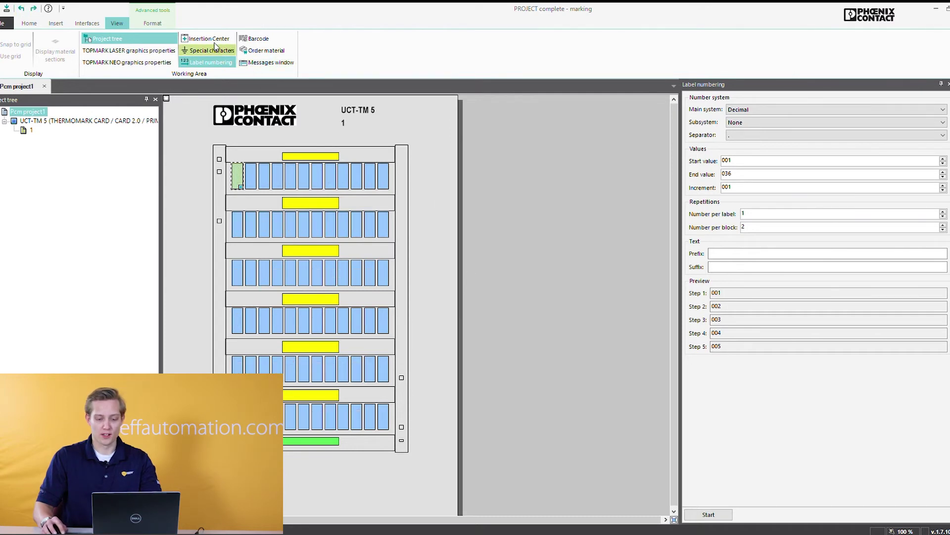
Insert the ground symbol from Special characters into the first label
click(209, 51)
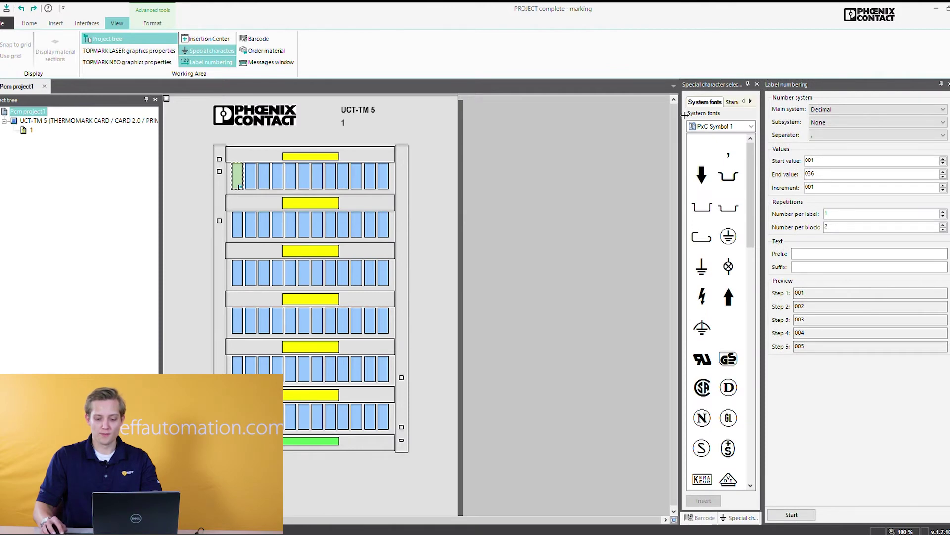
drag(684, 115, 569, 124)
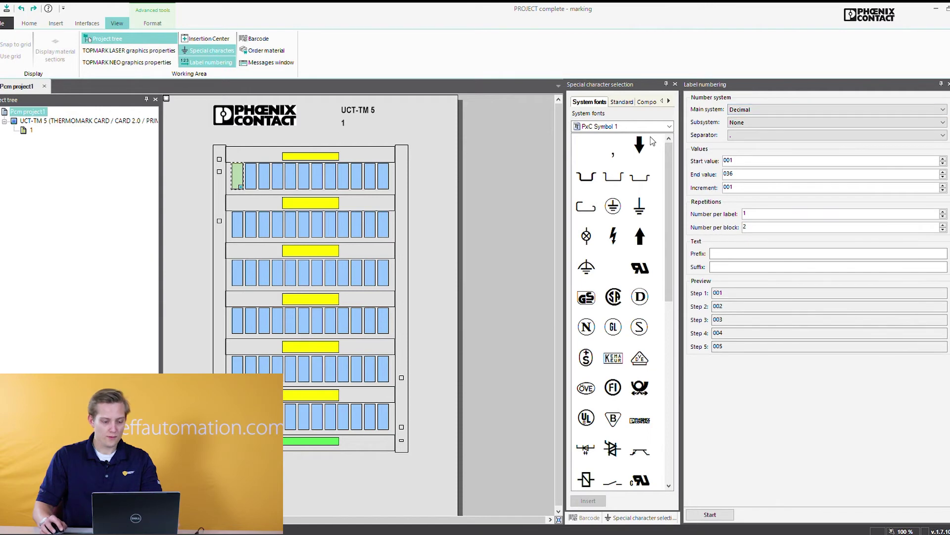
click(651, 208)
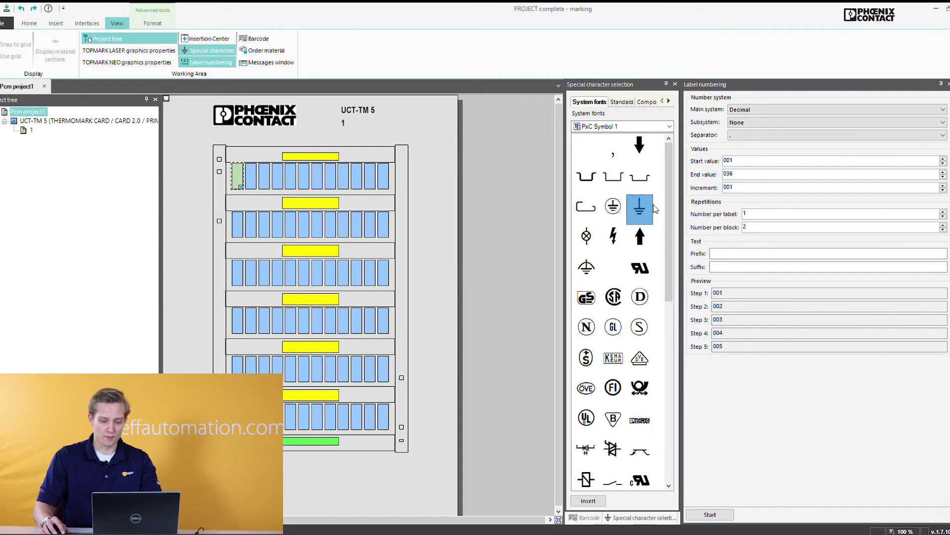
click(585, 501)
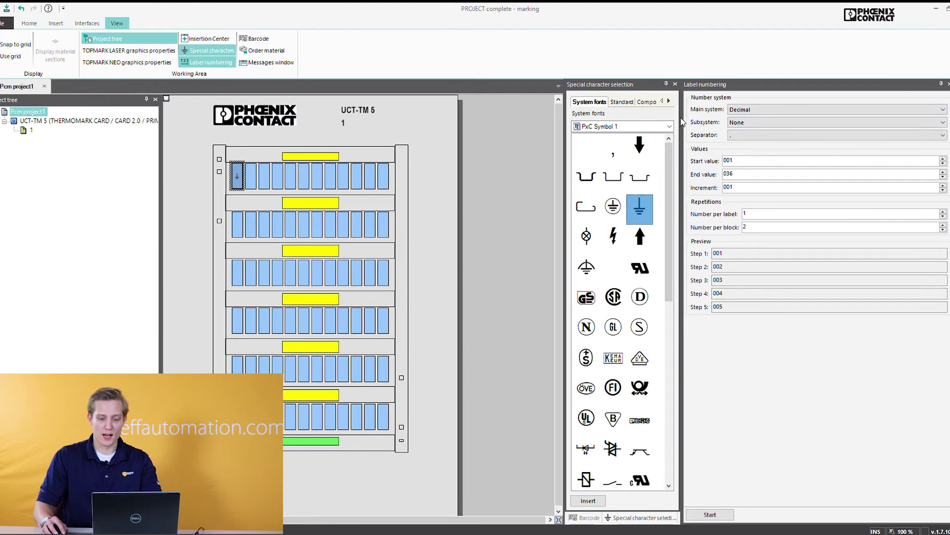
Browse the Standard, Component and House symbol sets, then return to System fonts
drag(780, 131, 809, 131)
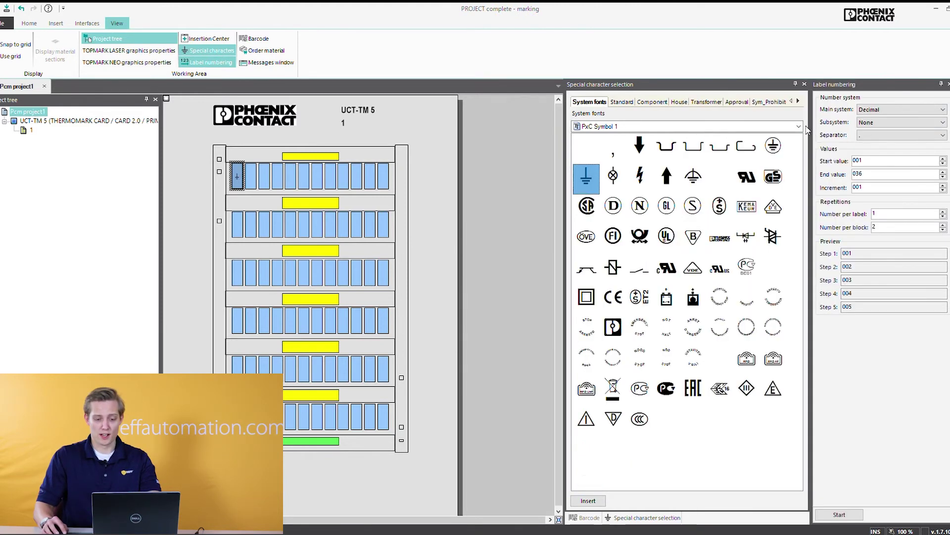
click(623, 101)
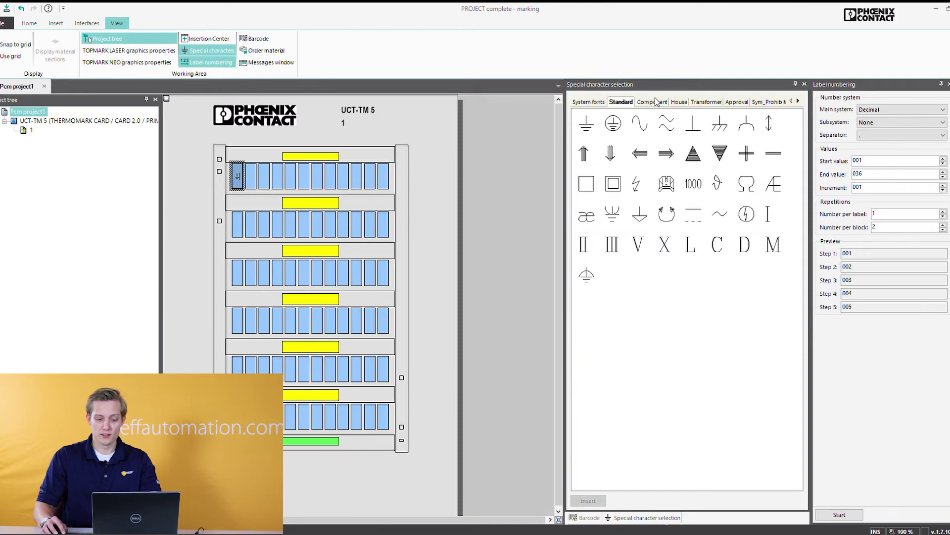
click(651, 102)
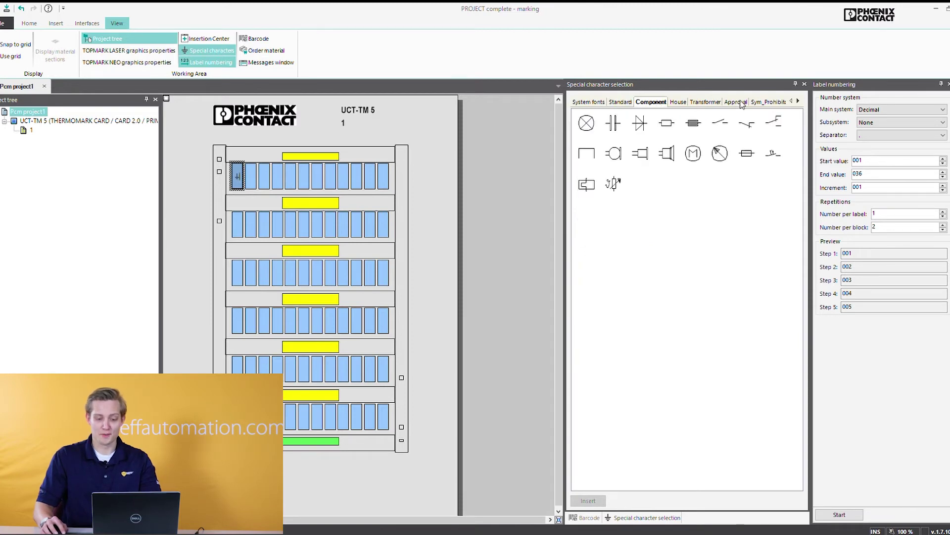
click(676, 102)
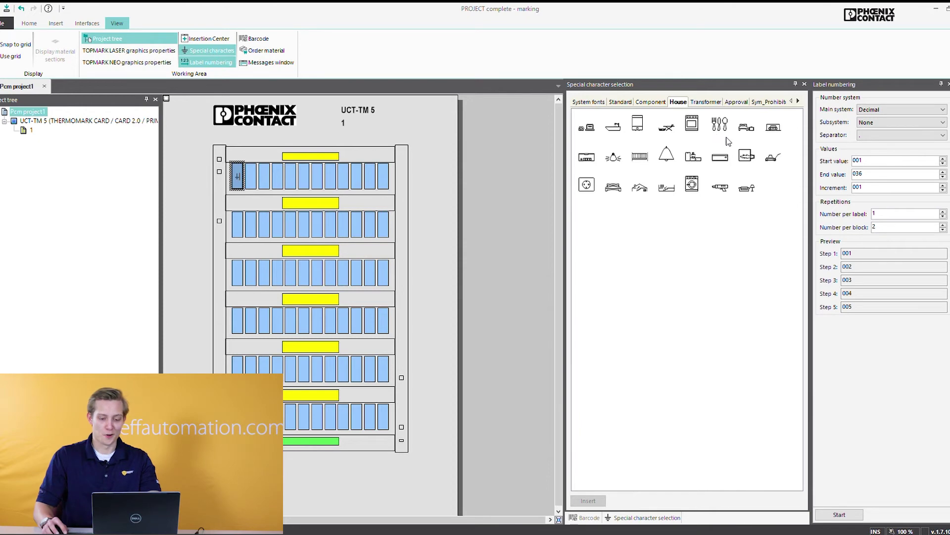
click(588, 103)
Close the special character and barcode panels and select the first label
click(804, 84)
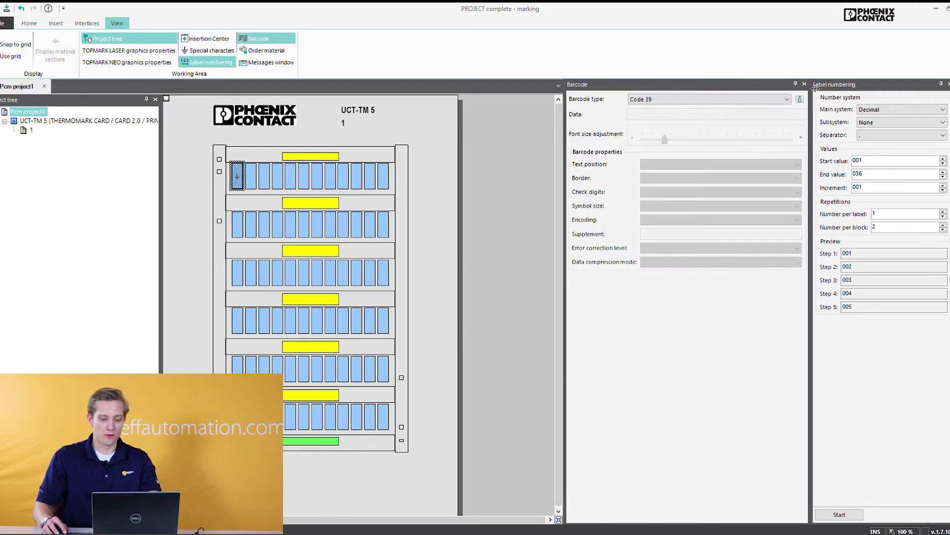
click(804, 84)
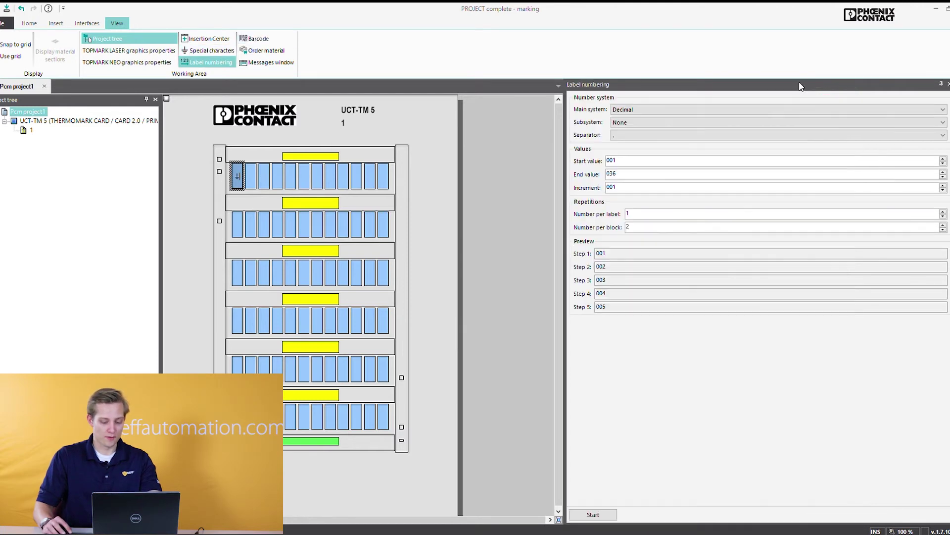
click(244, 175)
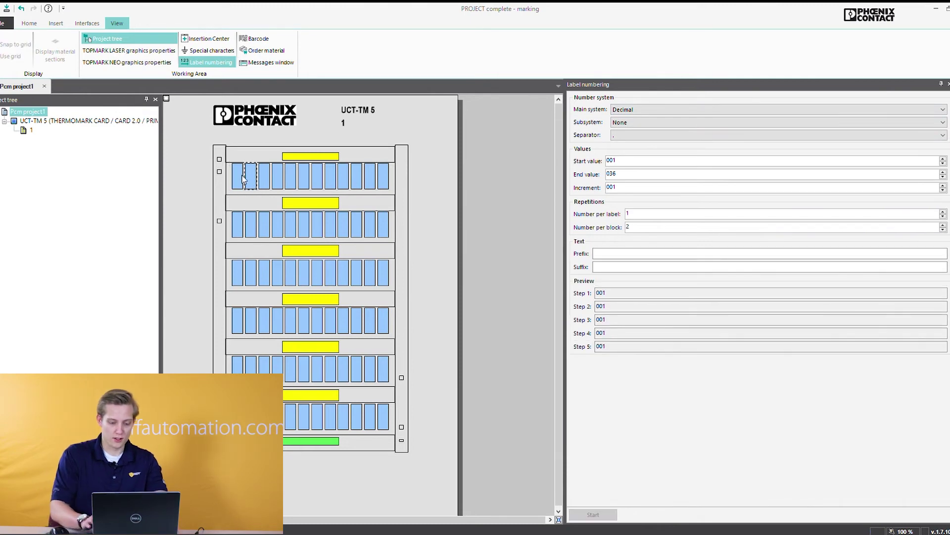
Set end value 072, 1 per block, prefix 'I:', and number the markers I:001–I:072
click(622, 174)
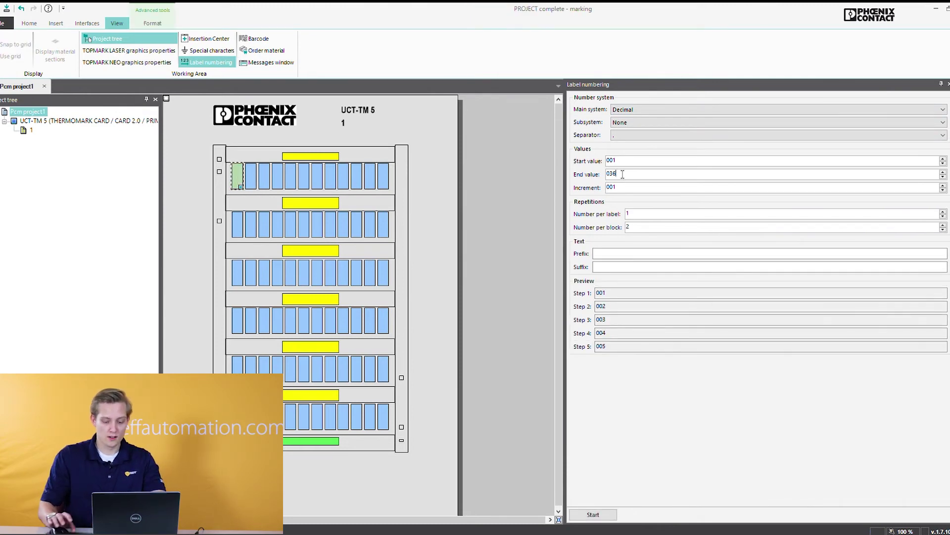
key(BackSpace)
key(BackSpace)
text(72)
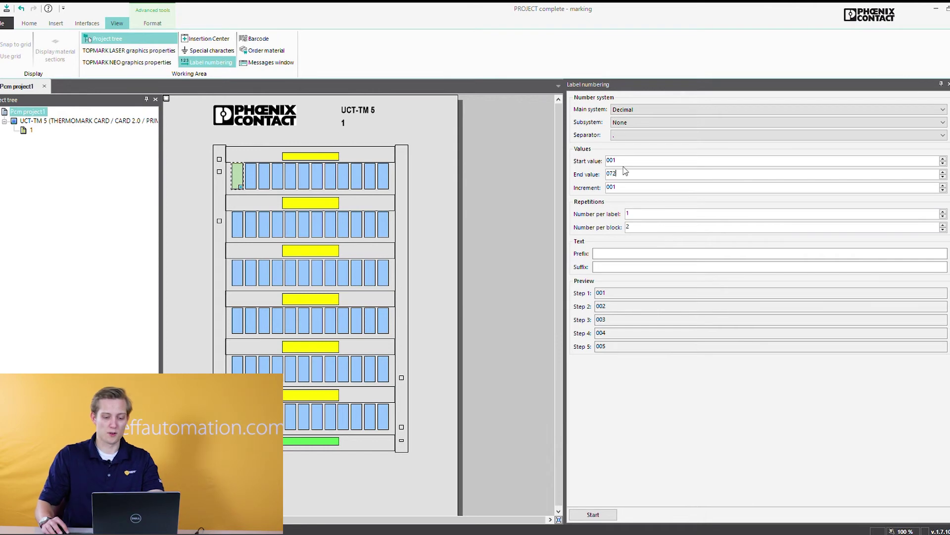
click(632, 228)
key(BackSpace)
text(1)
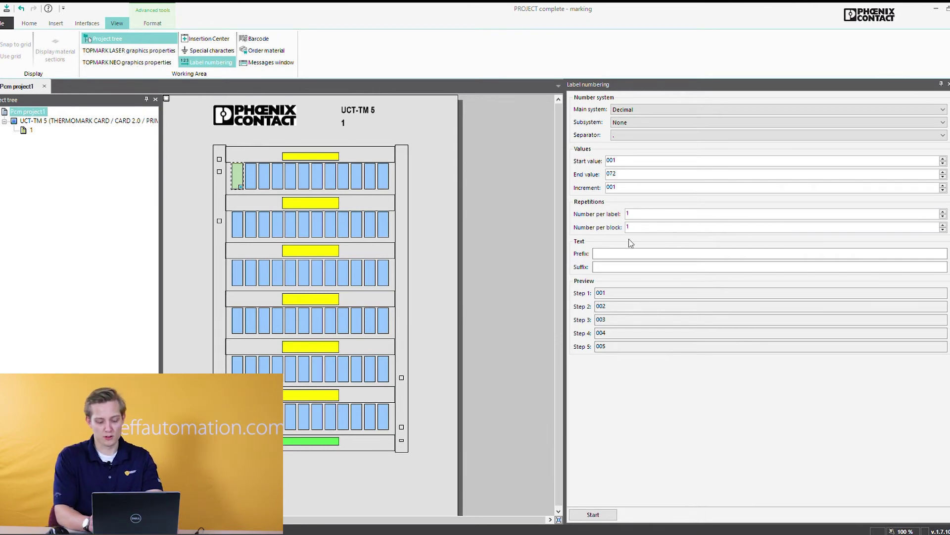
click(627, 254)
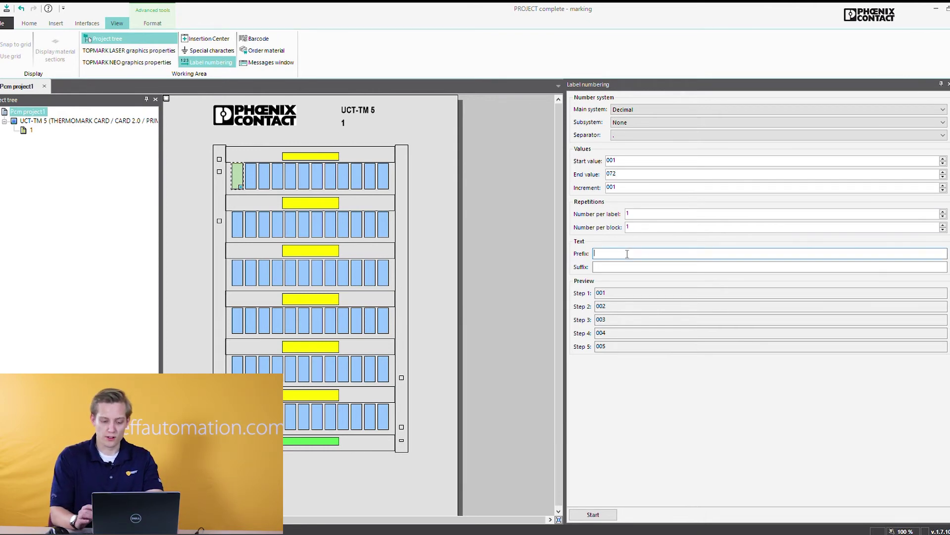
text(I:)
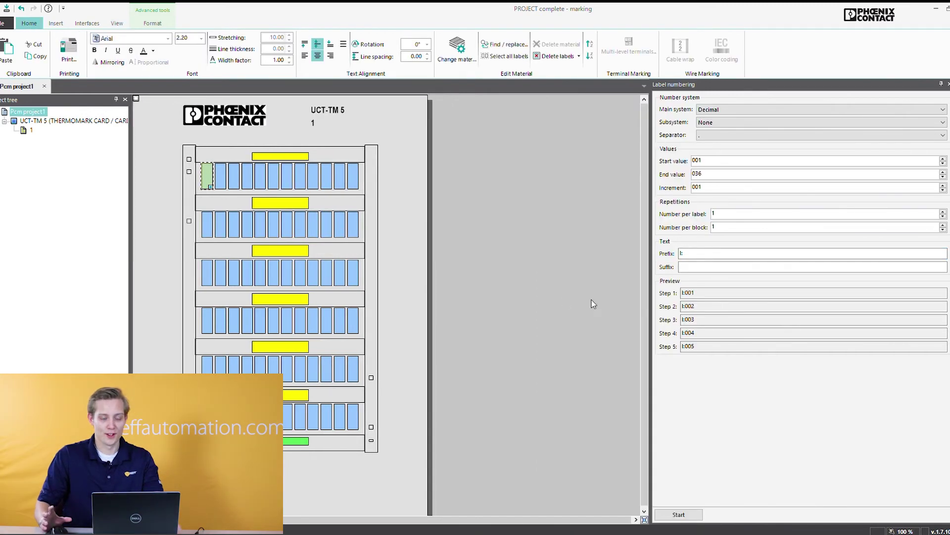
click(712, 179)
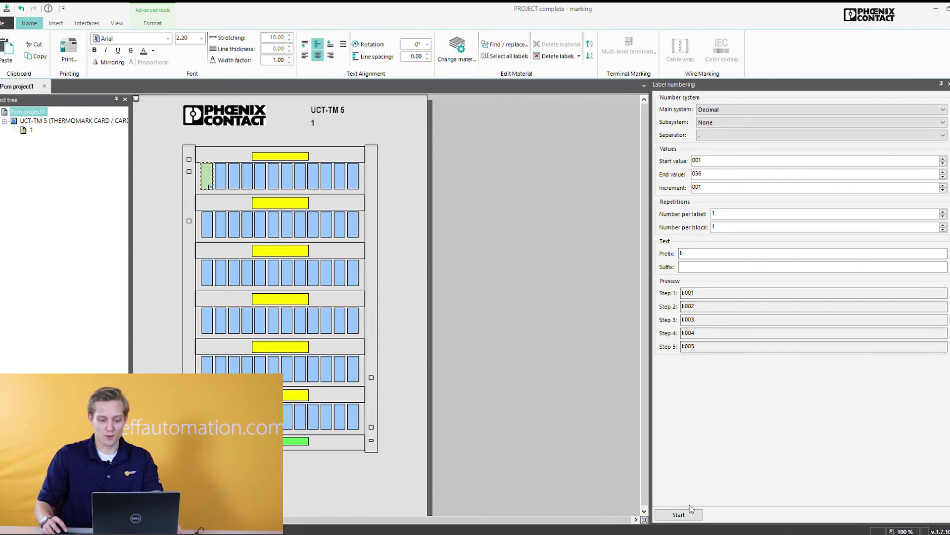
key(BackSpace)
key(BackSpace)
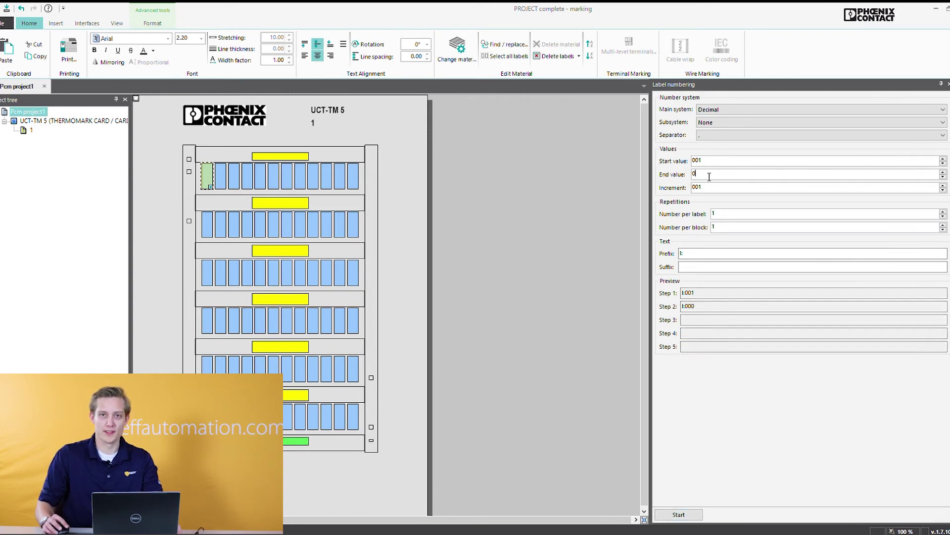
text(72)
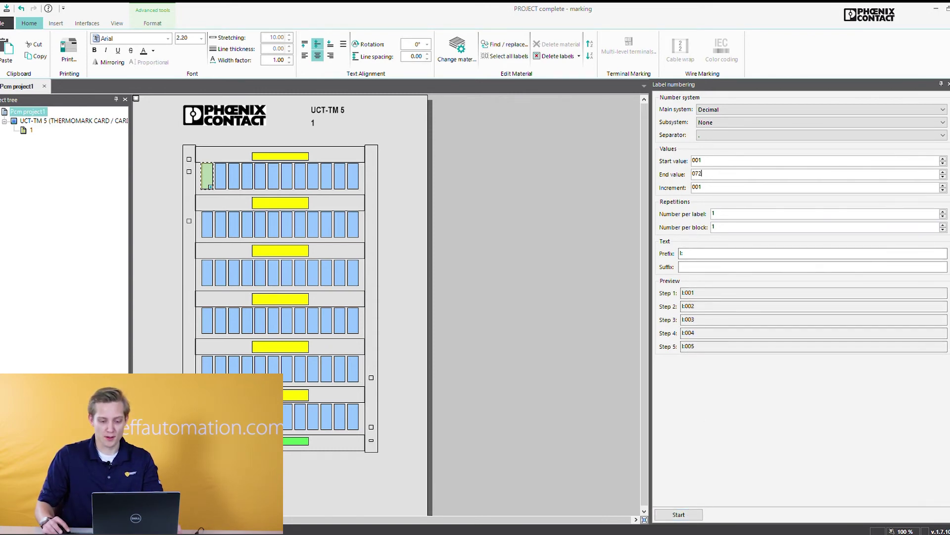
click(682, 515)
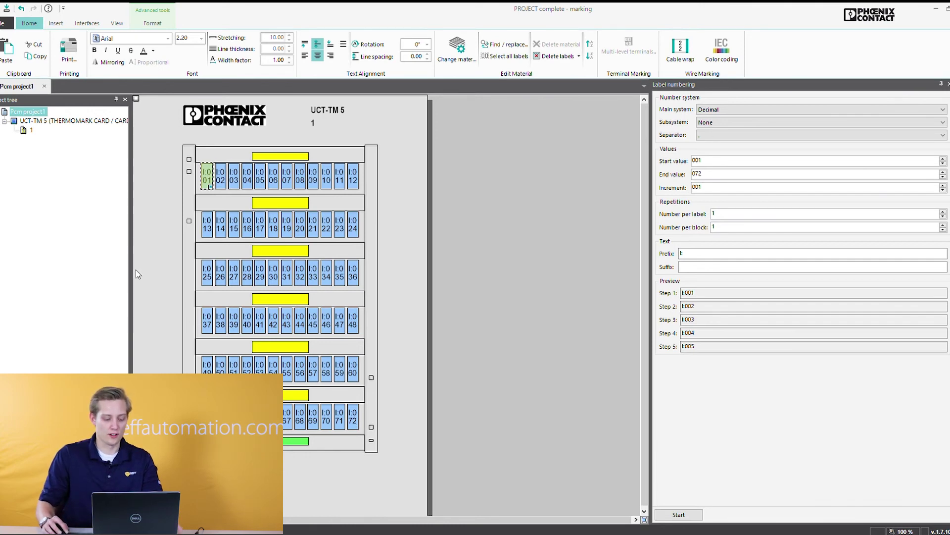
Select all 72 markers and set their text rotation to 90°
shift+click(352, 421)
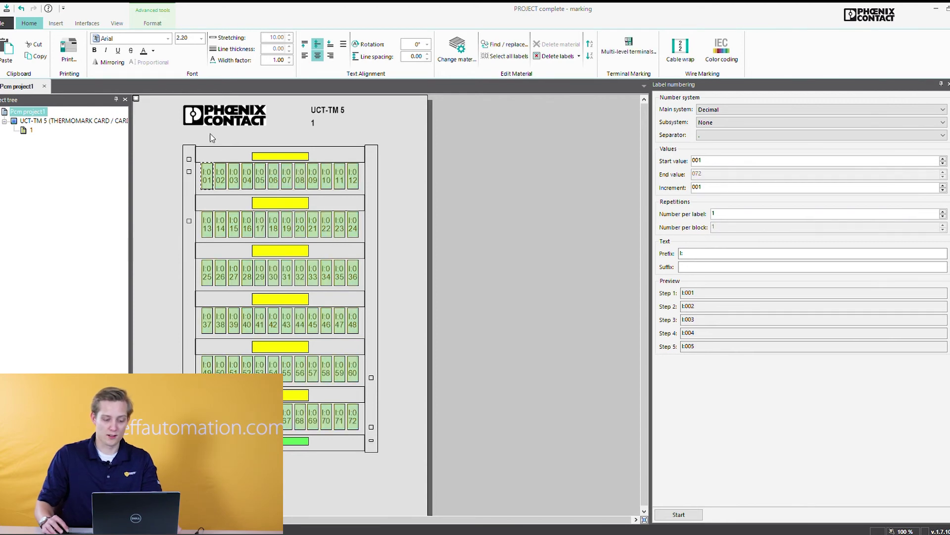
click(424, 44)
text(90)
key(Return)
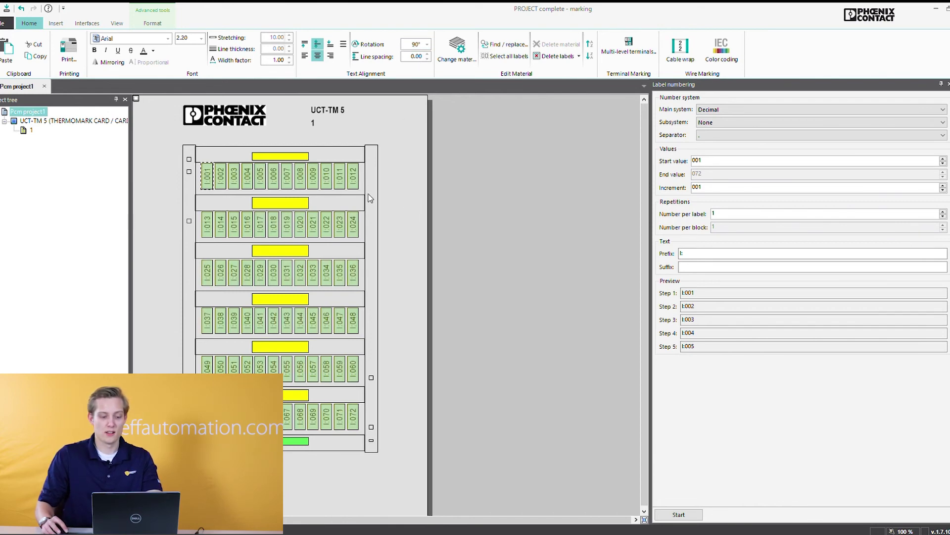
click(417, 187)
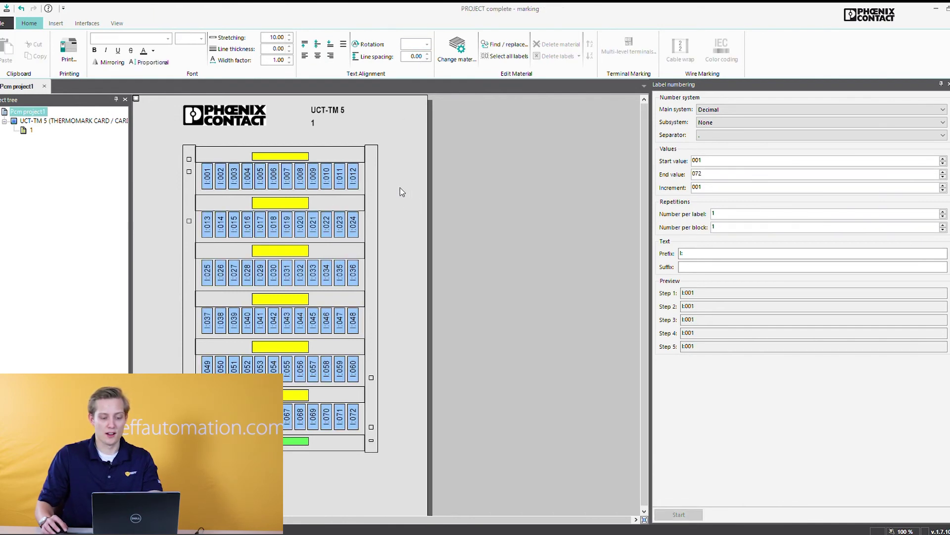
click(274, 157)
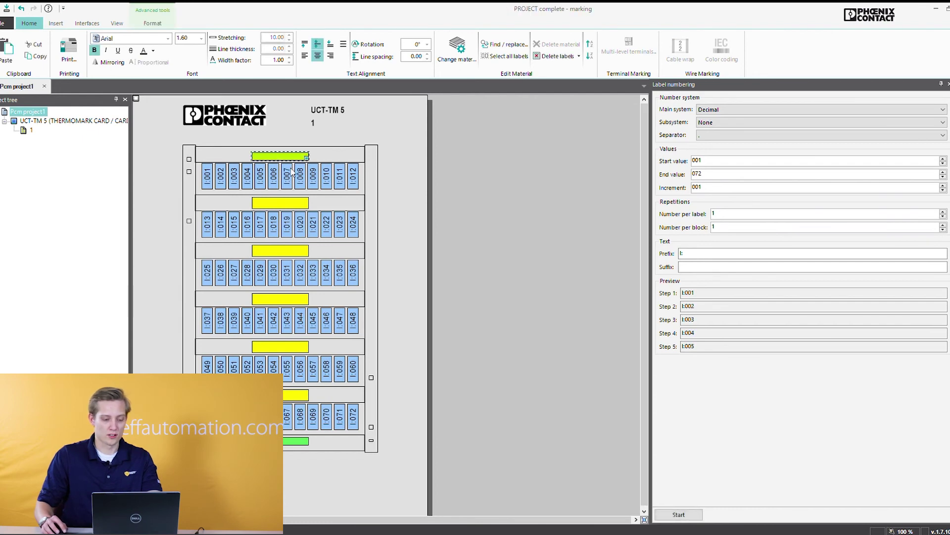
Enter 'Test' on the top yellow header label and commit it
text(Test)
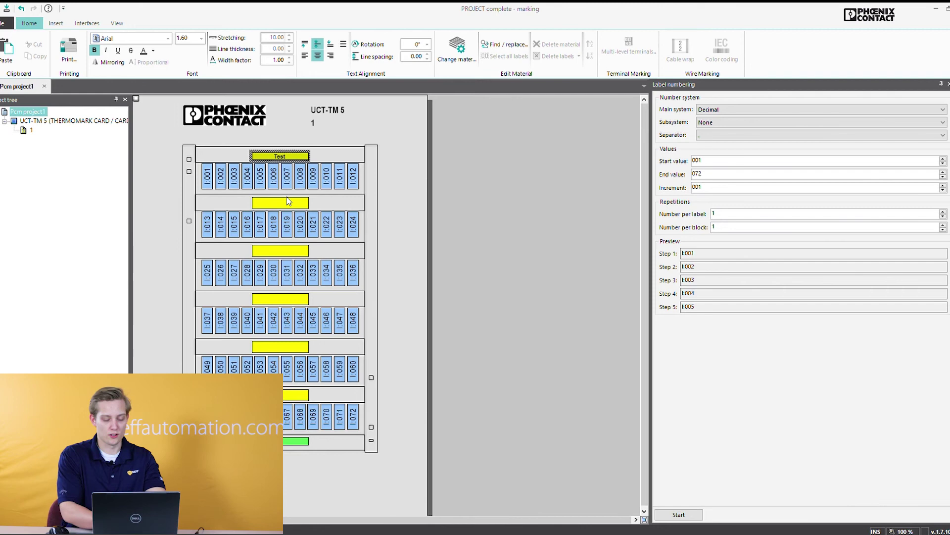
click(289, 202)
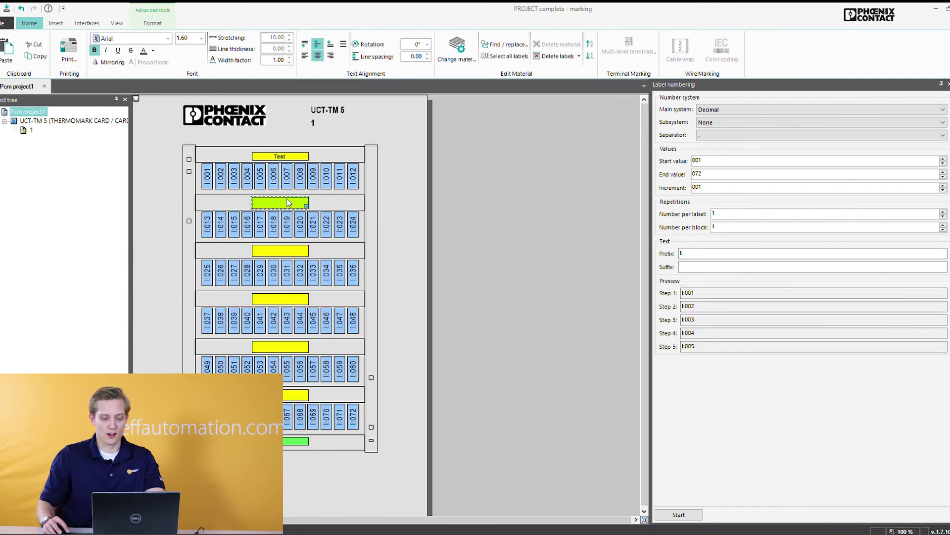
click(291, 157)
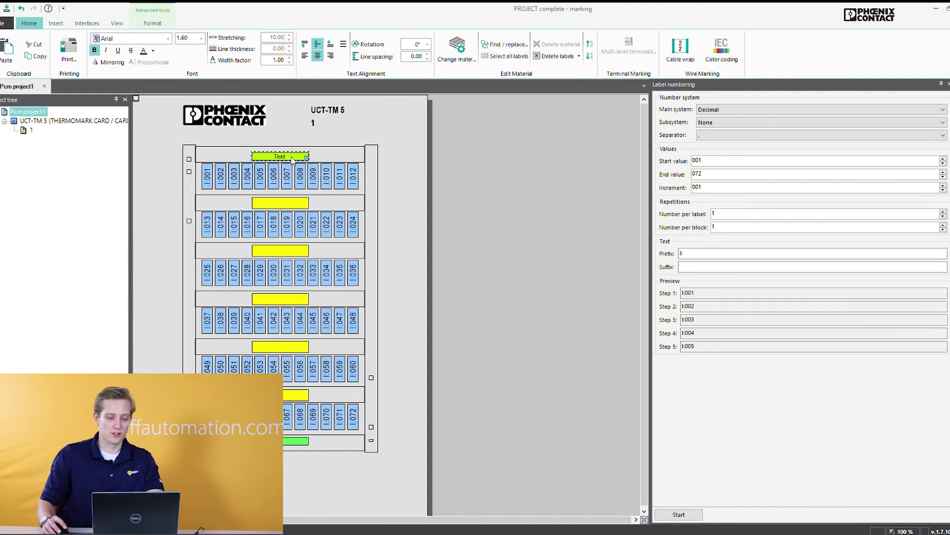
double_click(292, 158)
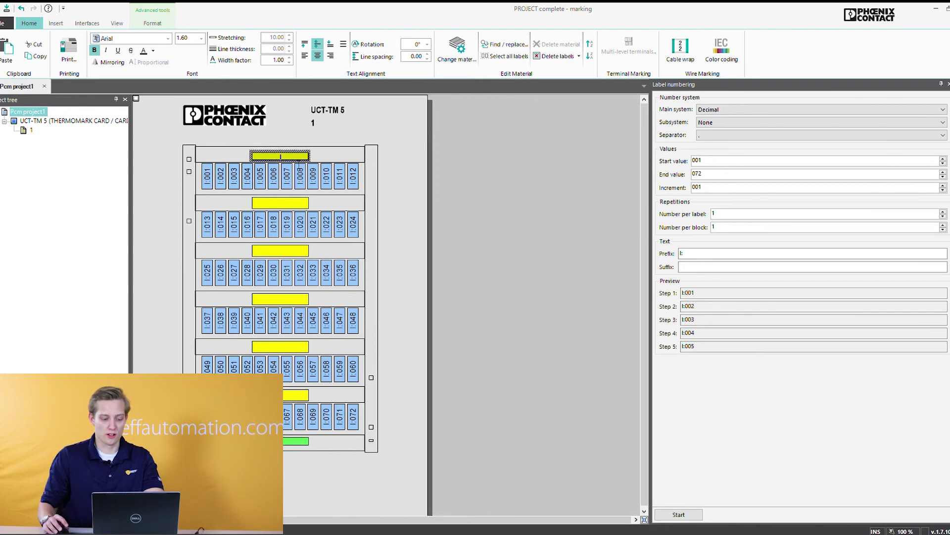
click(363, 122)
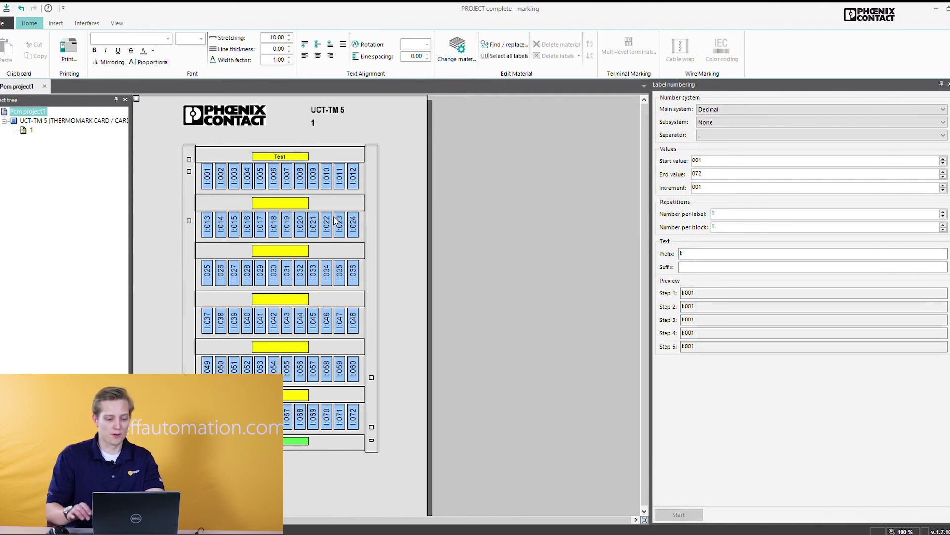
Select markers I:001 through I:072 and give them Arial Black at font size 2.4
click(207, 175)
shift+click(352, 420)
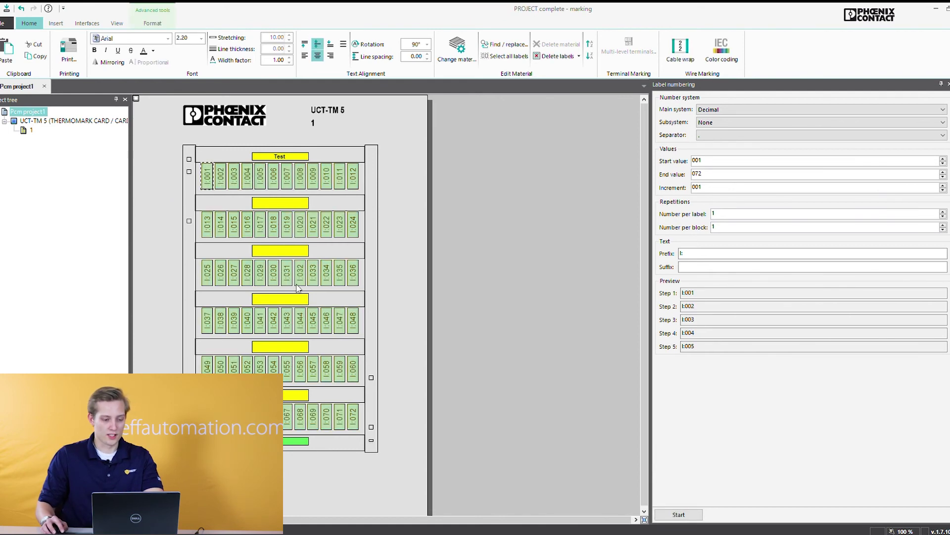
click(202, 38)
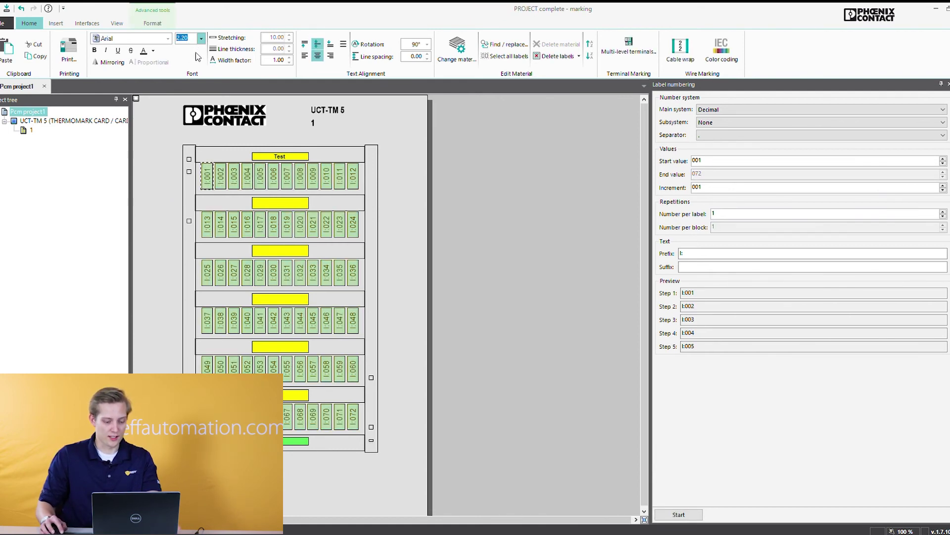
text(2.4)
click(161, 39)
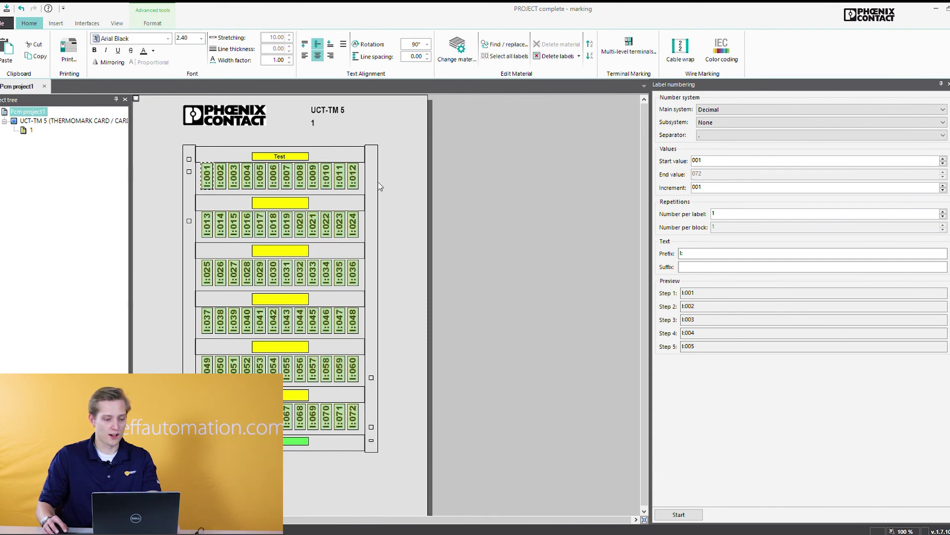
click(409, 188)
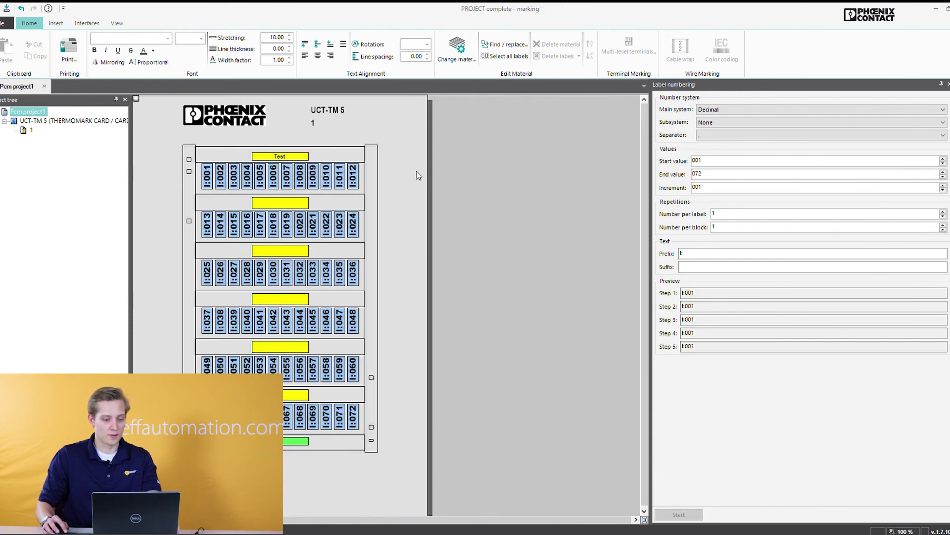